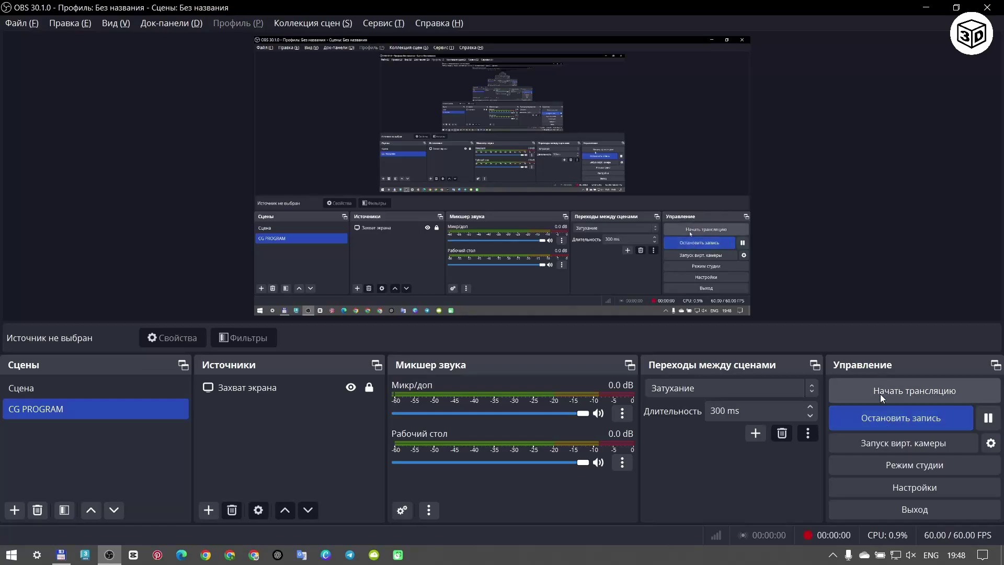
Step: Start the OBS screen recording and refresh the desktop
click(925, 7)
right_click(430, 153)
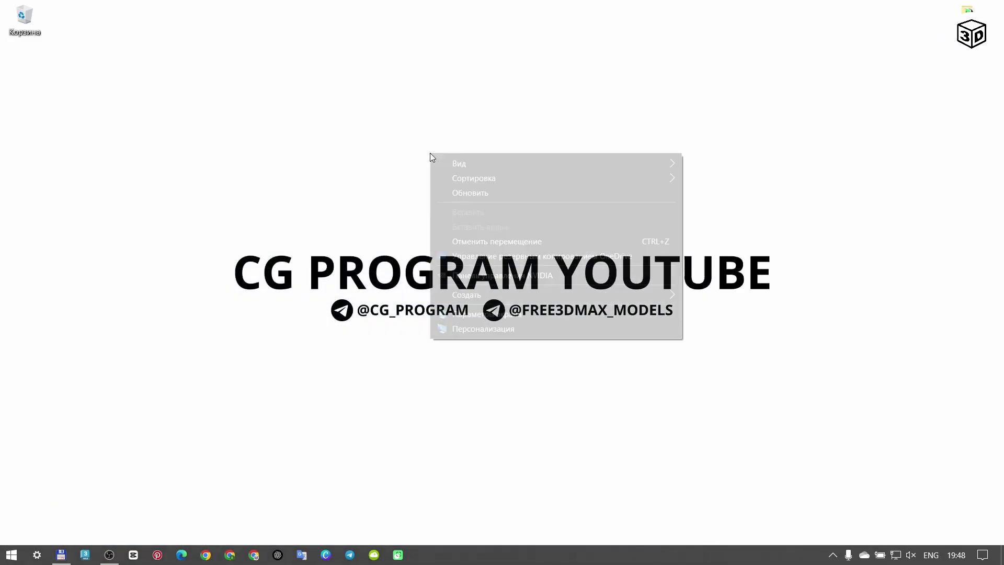
click(460, 193)
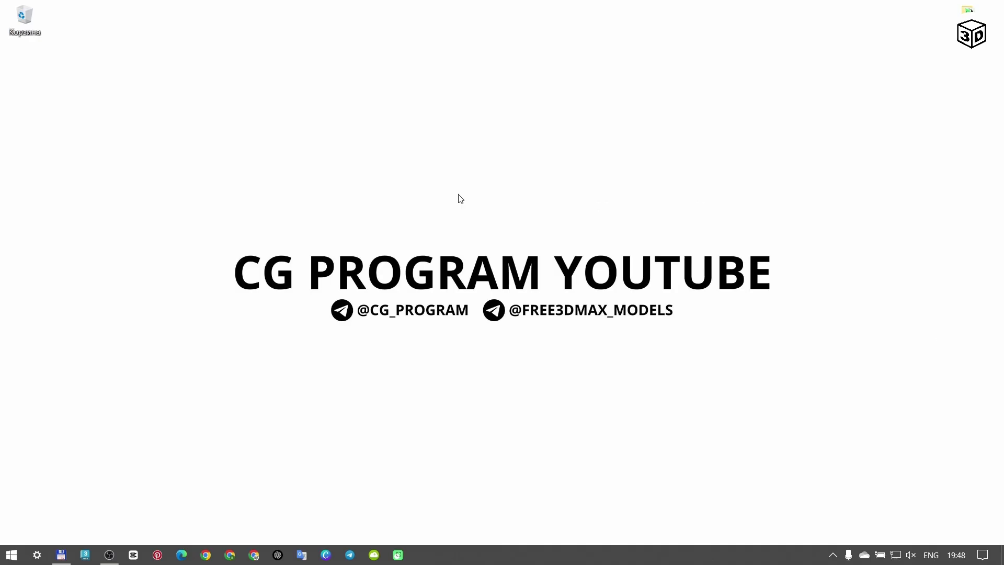
Step: Extract Copitor.rar into a Copitor folder in Total Commander
click(60, 552)
click(544, 115)
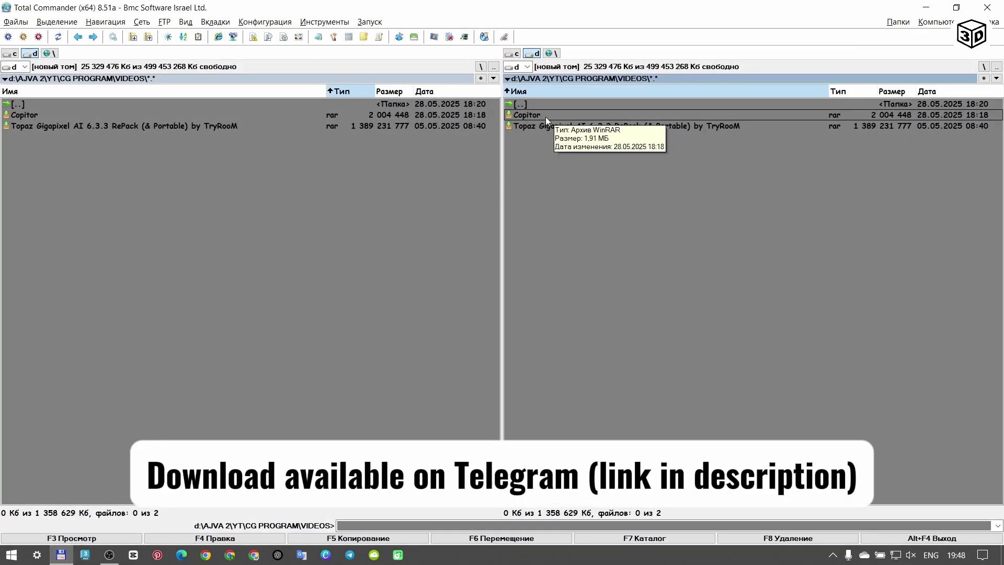
right_click(542, 116)
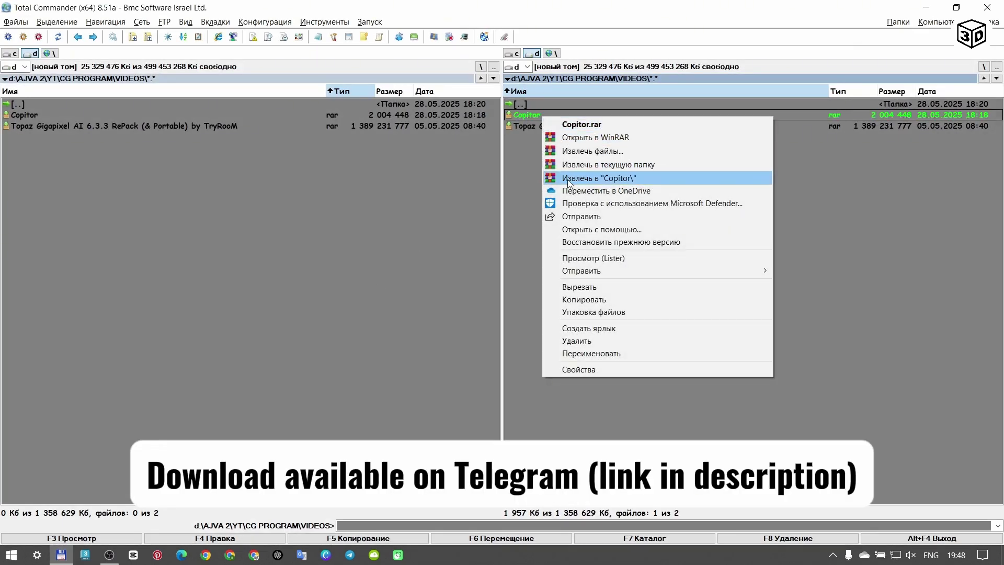
click(567, 178)
Step: Browse into Copitor\Copitor_2023, preview copitor_2023.jpg, and launch 3ds Max 2023
double_click(538, 116)
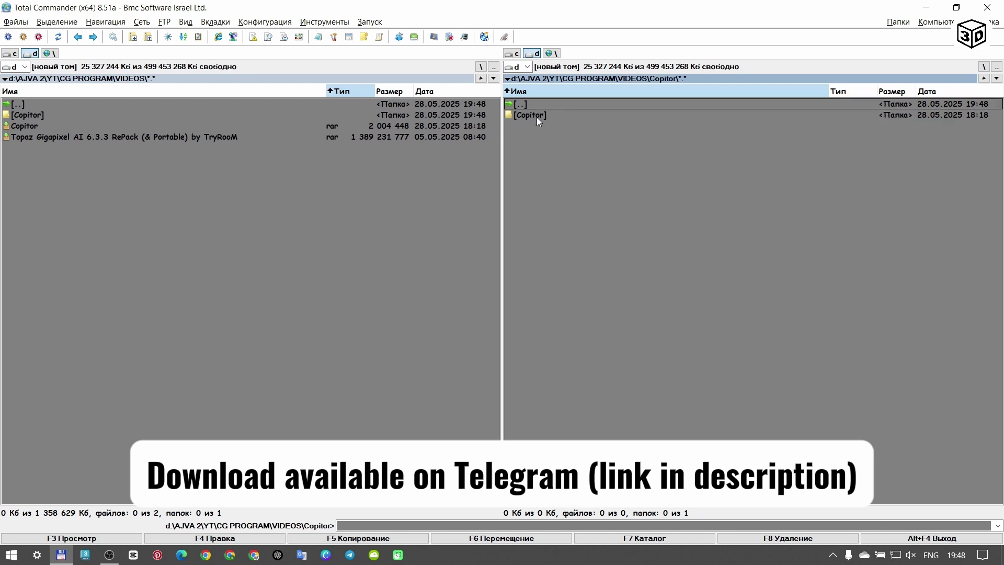
double_click(541, 114)
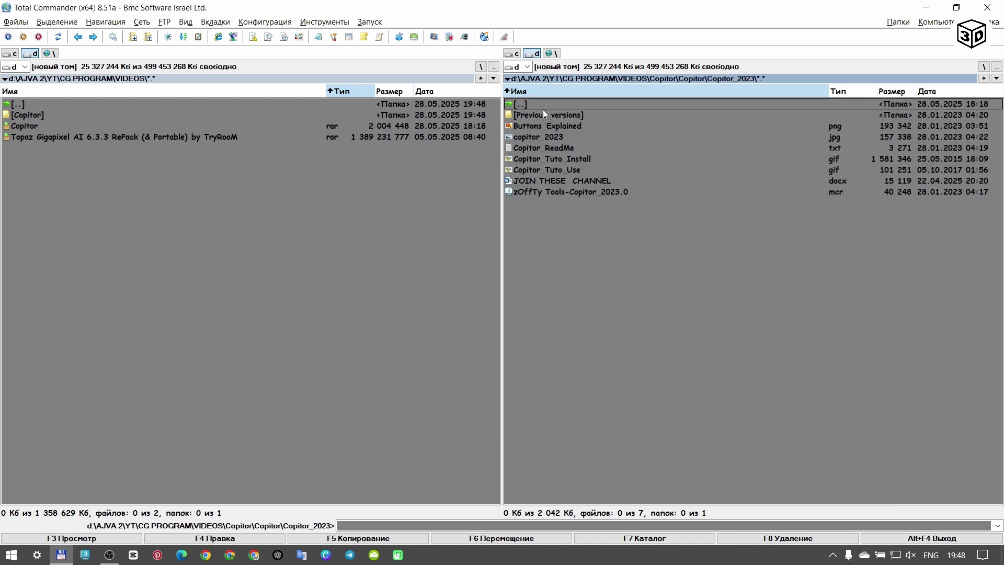
double_click(548, 105)
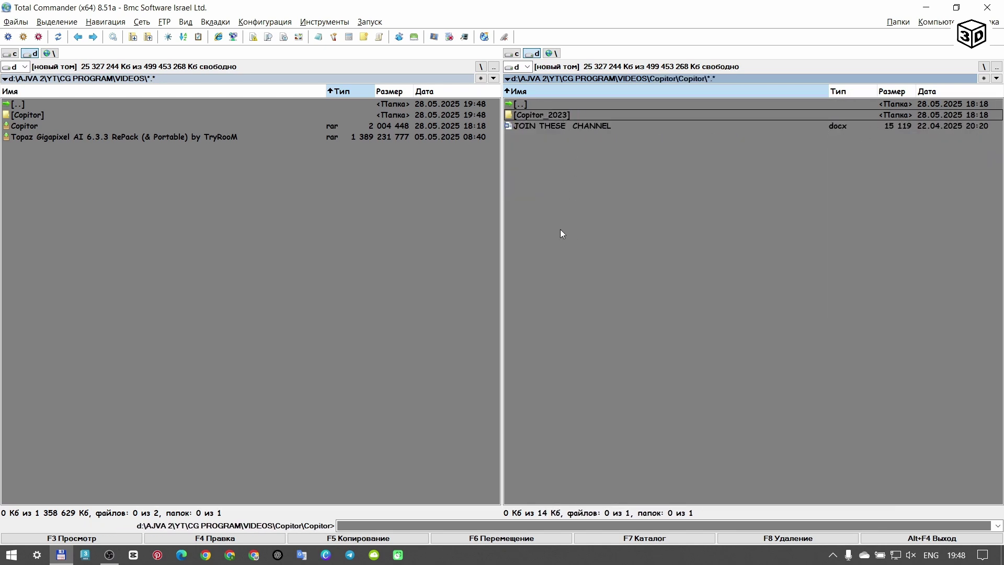
double_click(540, 115)
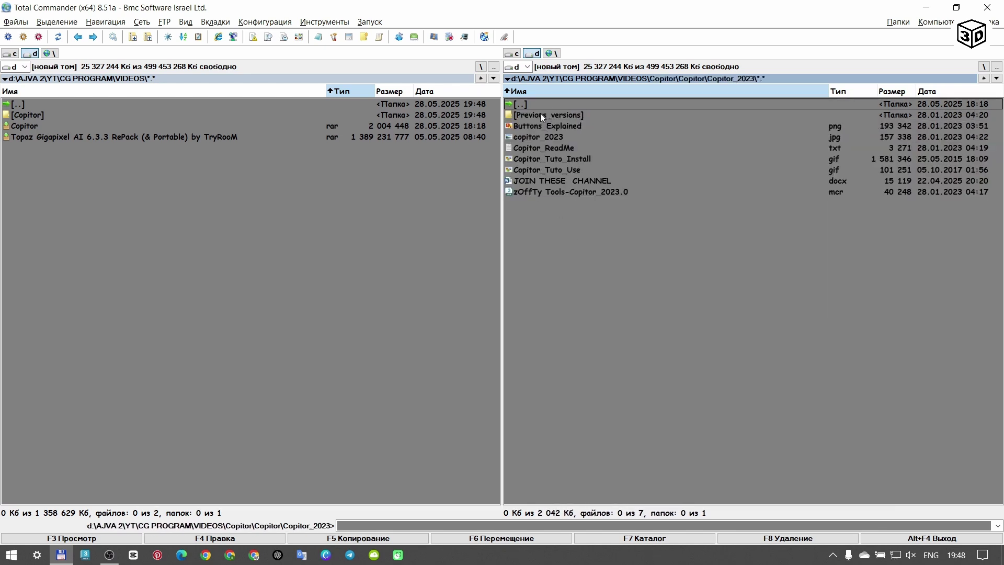
click(533, 192)
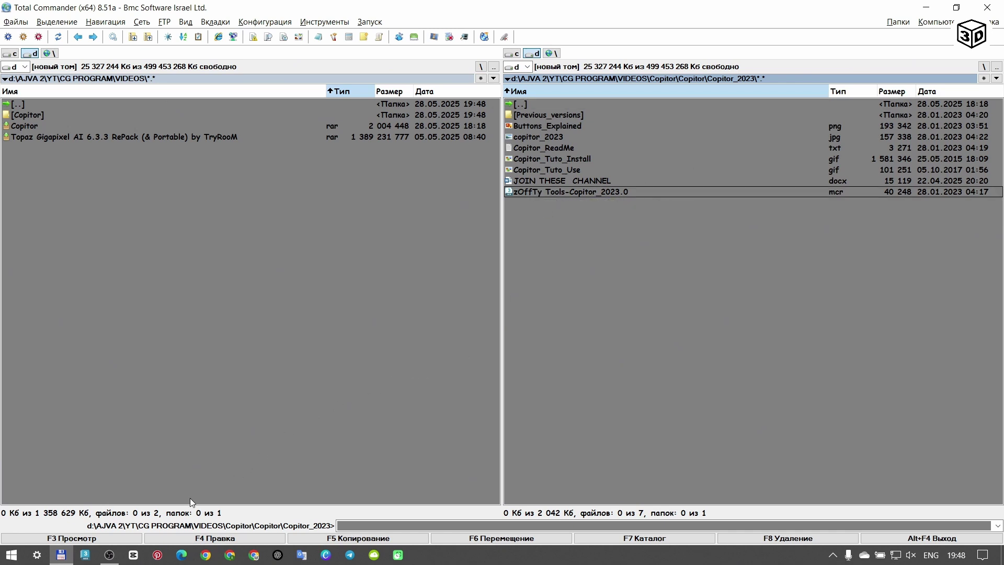
click(516, 138)
key(ctrl+q)
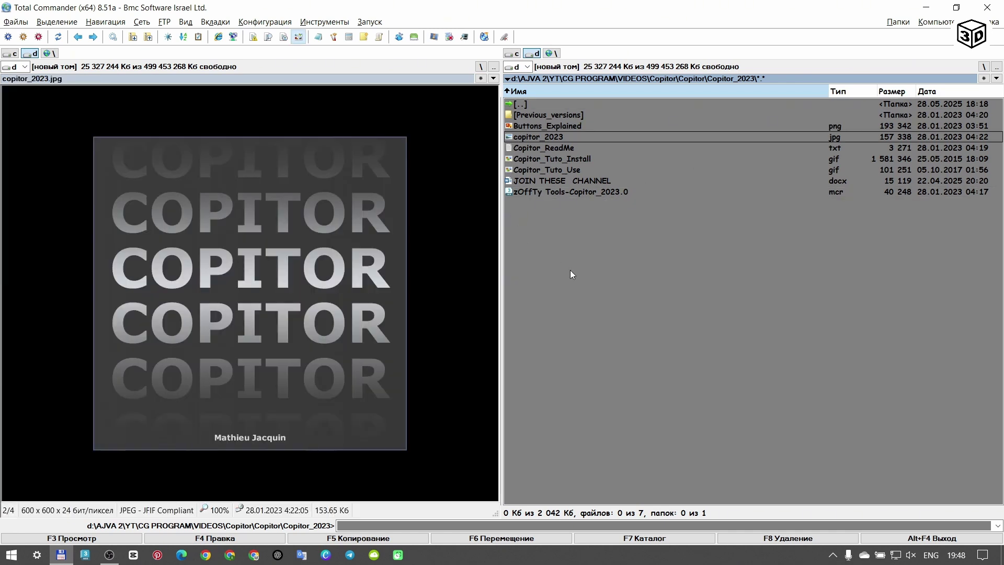
key(ctrl+q)
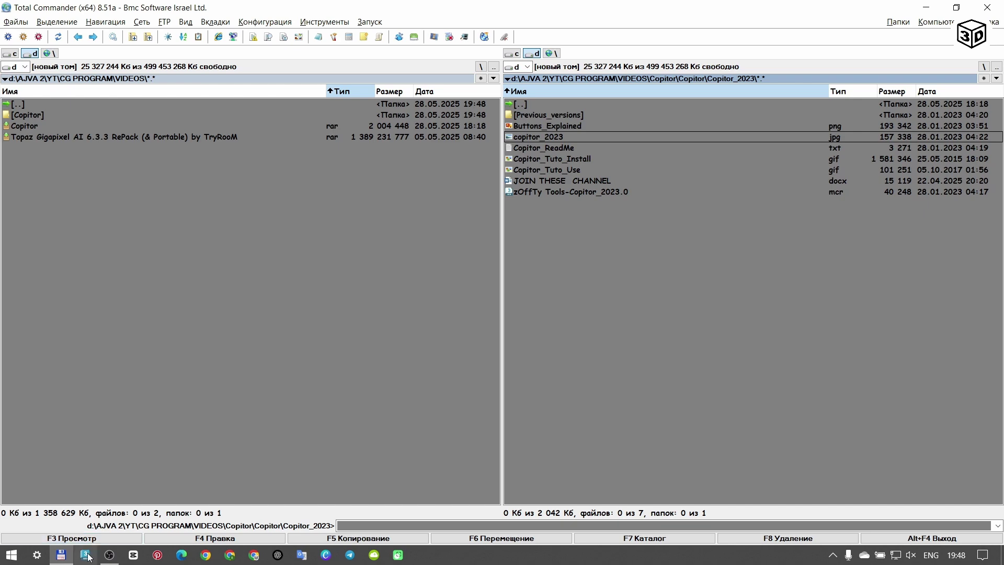
click(84, 554)
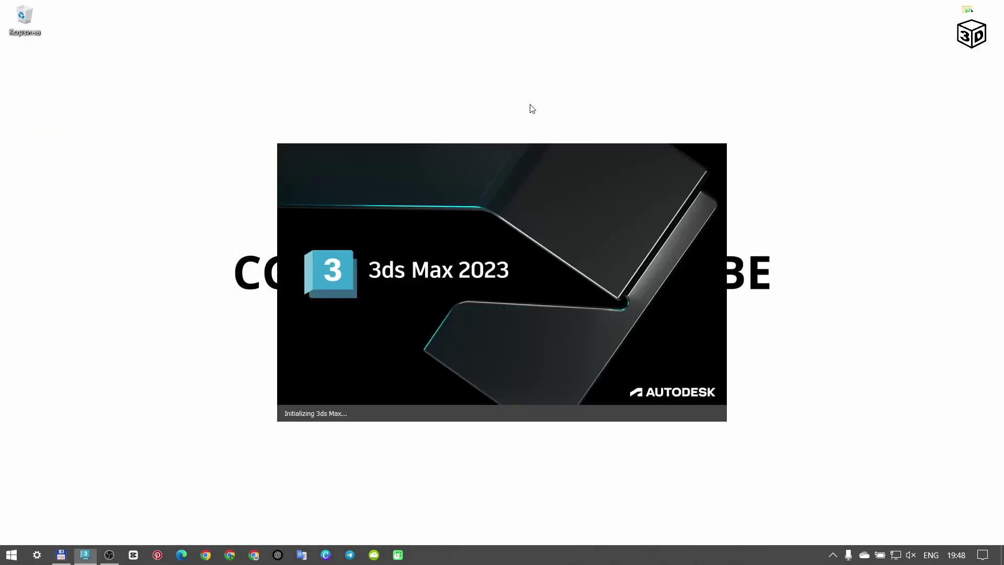
right_click(530, 106)
Step: Refresh the desktop while 3ds Max 2023 loads an empty Untitled scene
click(558, 143)
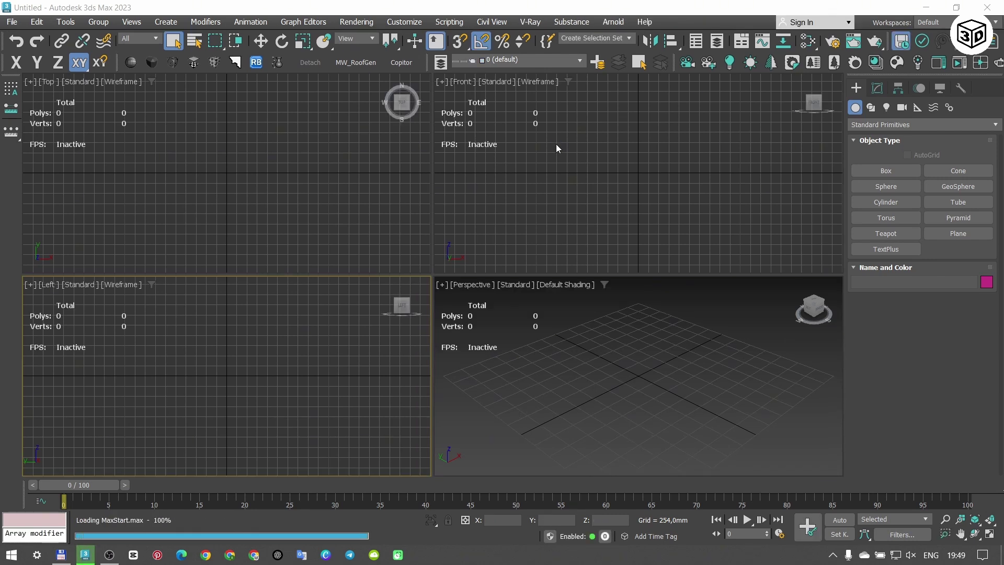
Step: Dismiss the security message and bring up the Scripting > Run Script file chooser
click(648, 207)
click(410, 198)
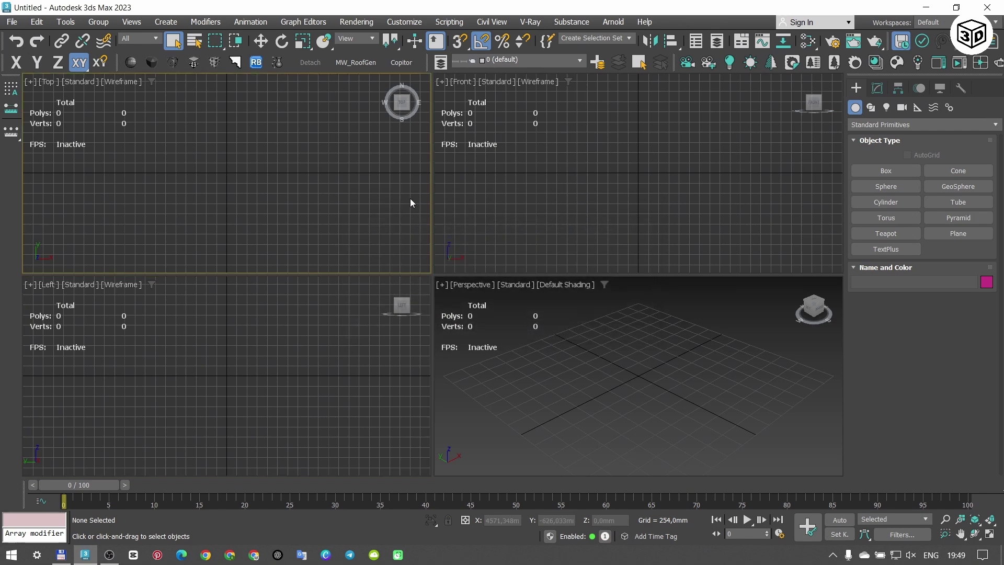
key(w)
click(510, 207)
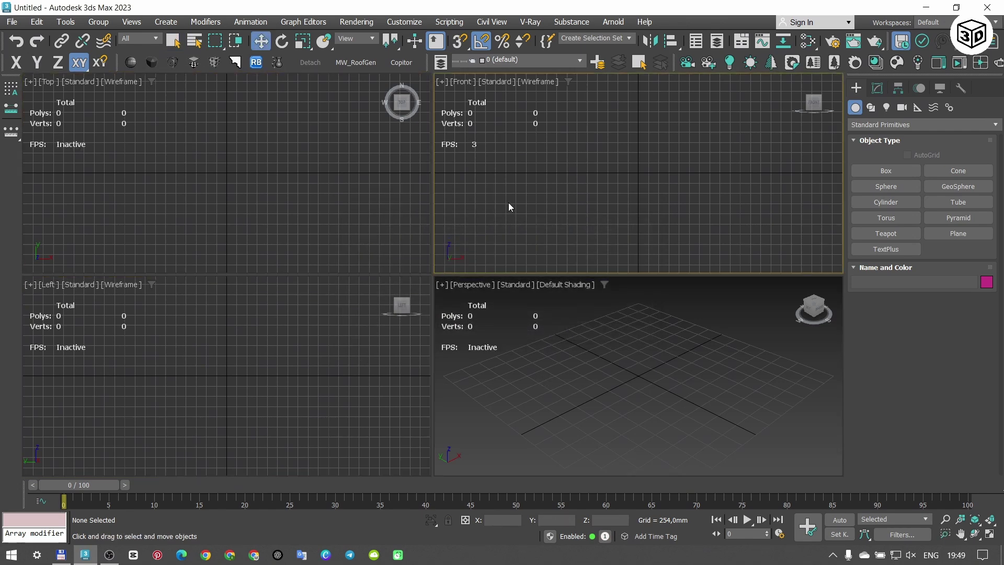
click(448, 21)
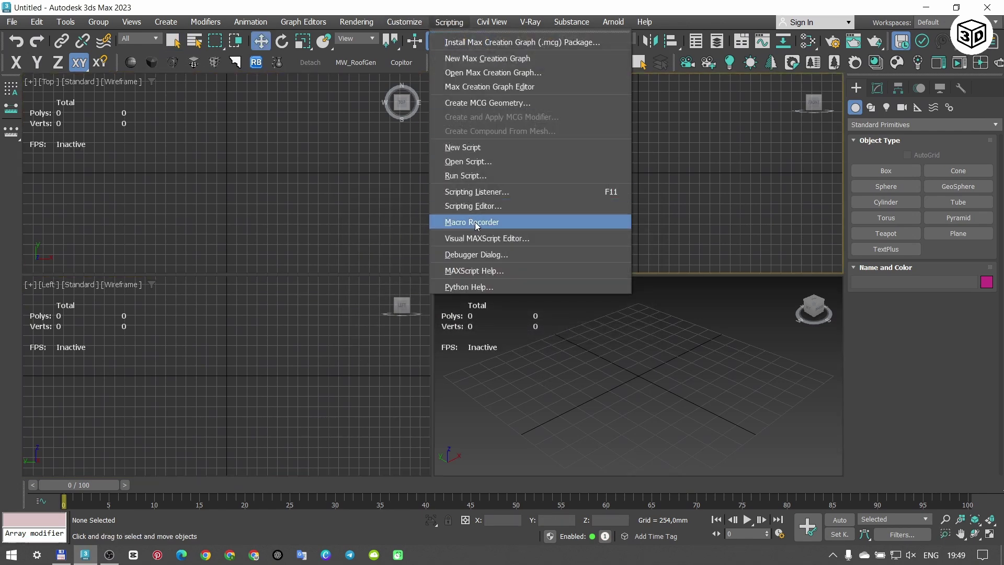
click(471, 177)
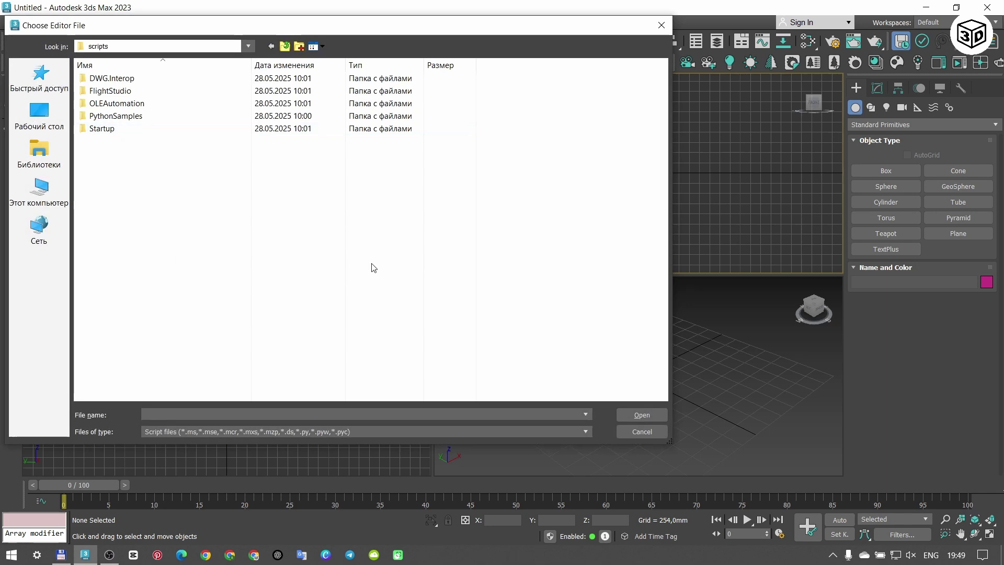
Step: Copy the Copitor_2023 folder path from Total Commander's path bar
key(alt+Tab)
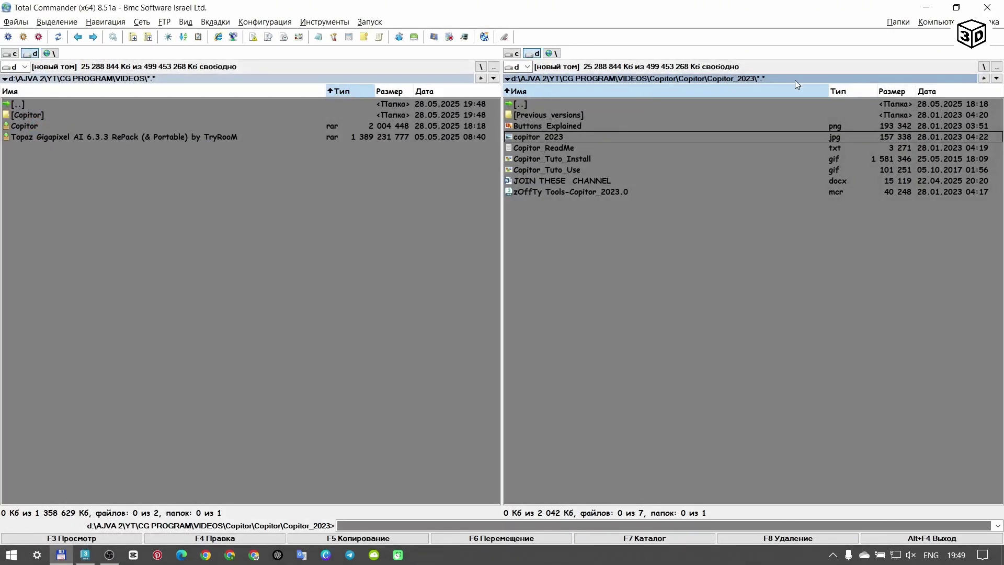
click(795, 80)
right_click(784, 77)
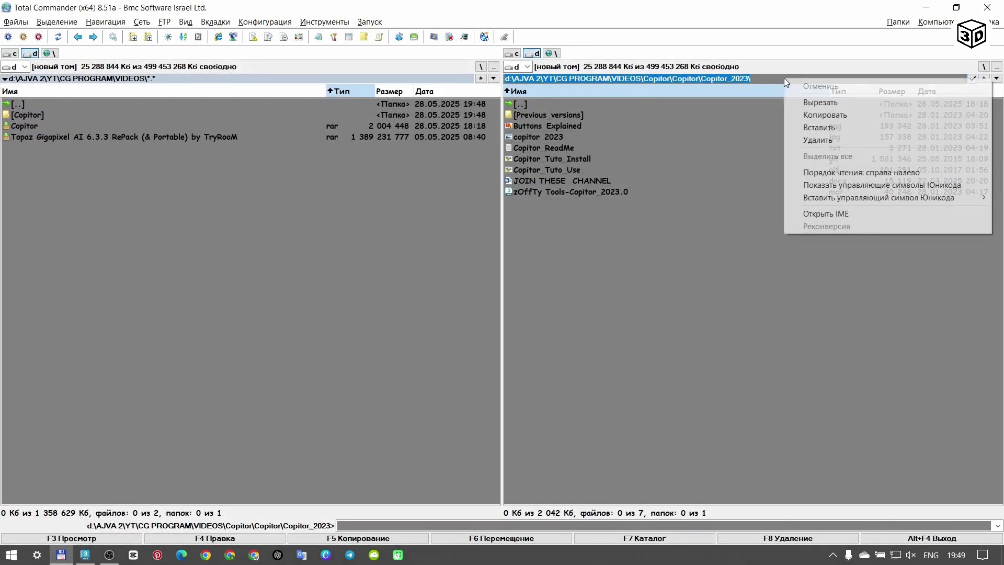
click(819, 113)
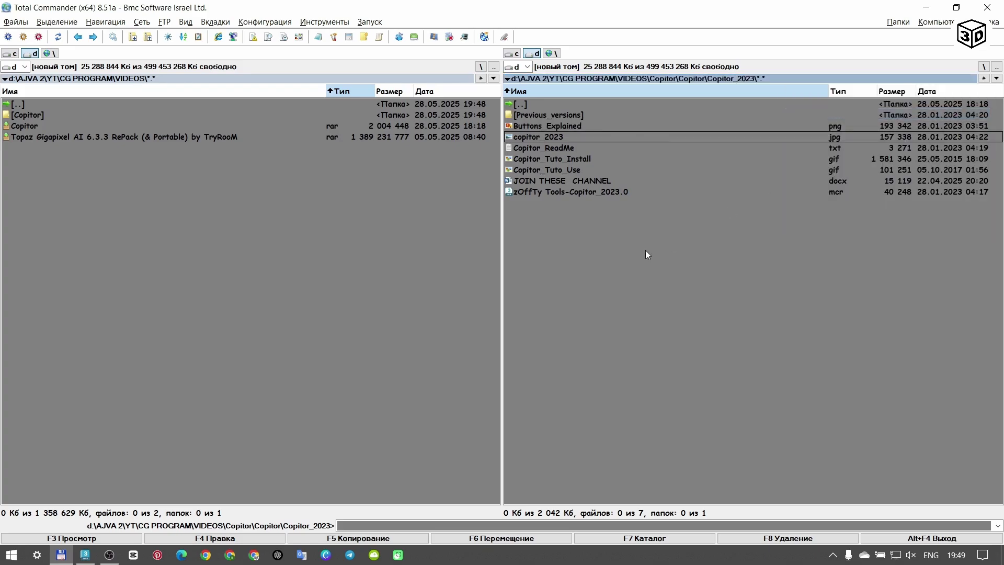
key(alt+Tab)
Step: Paste the Copitor_2023 path as the file name and run zOffTy Tools-Copitor_2023.0.mcr
right_click(156, 414)
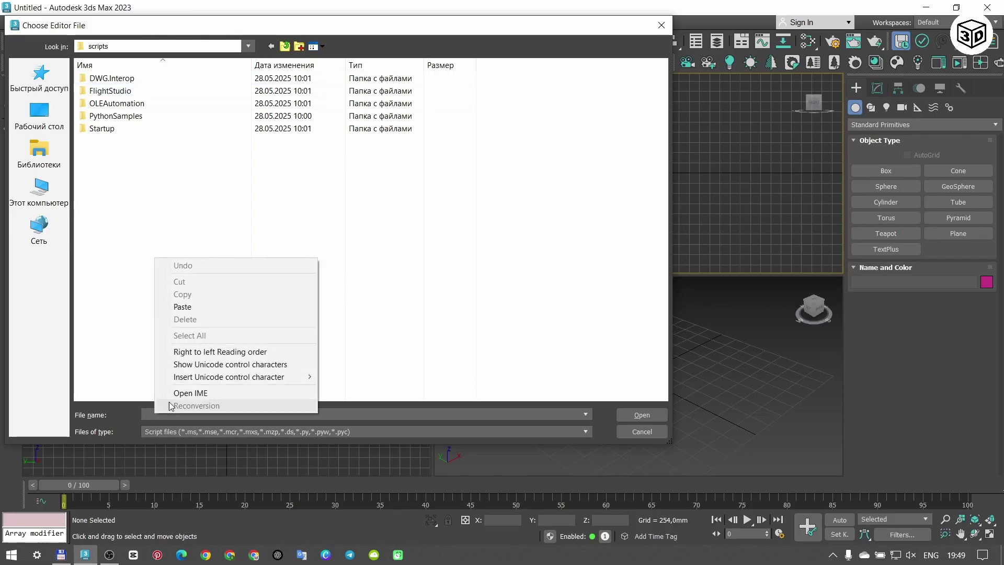
click(293, 307)
click(644, 401)
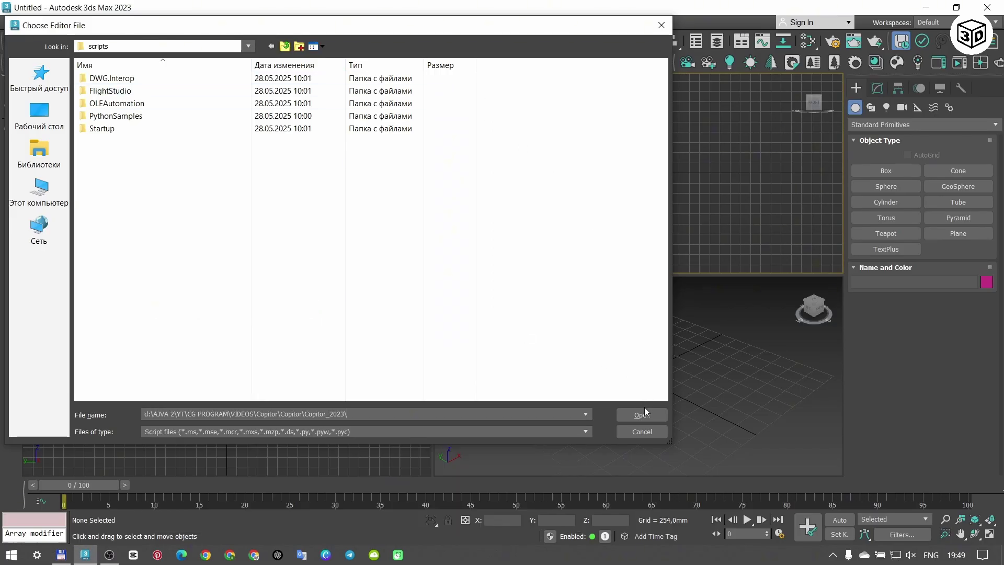
click(152, 93)
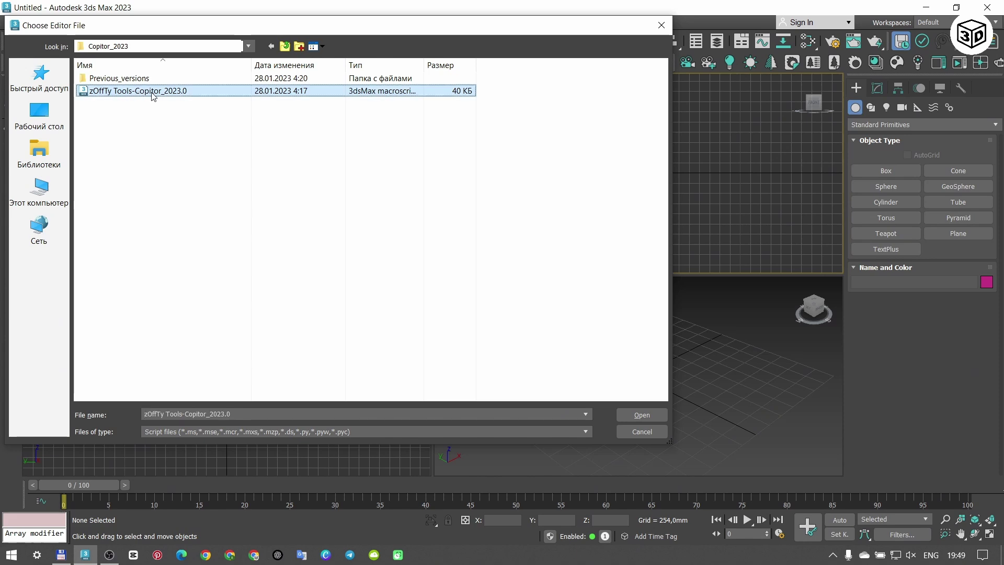
click(642, 415)
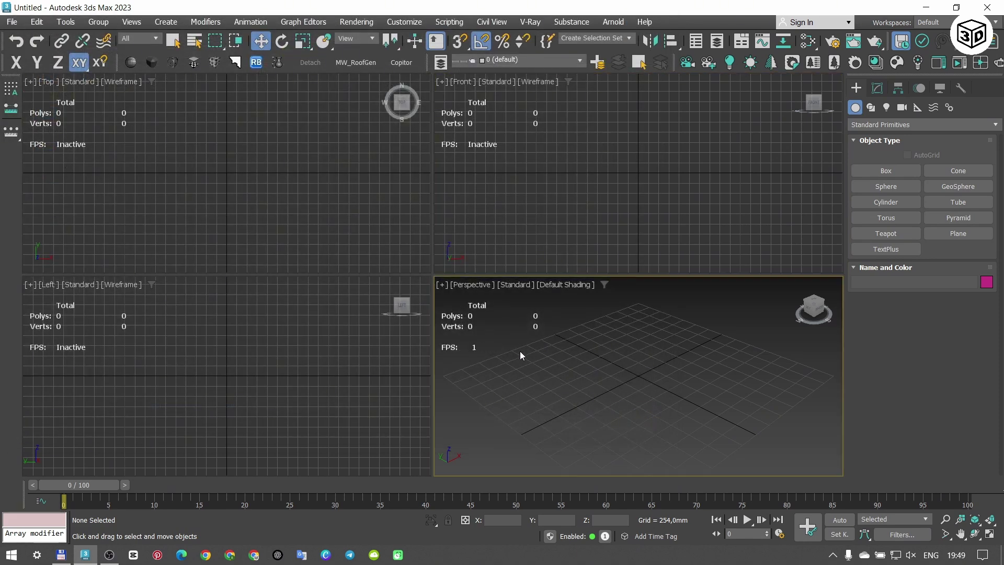
Step: In Customize User Interface Toolbars, select Copitor under the zOffTy Tools category, then close
click(423, 21)
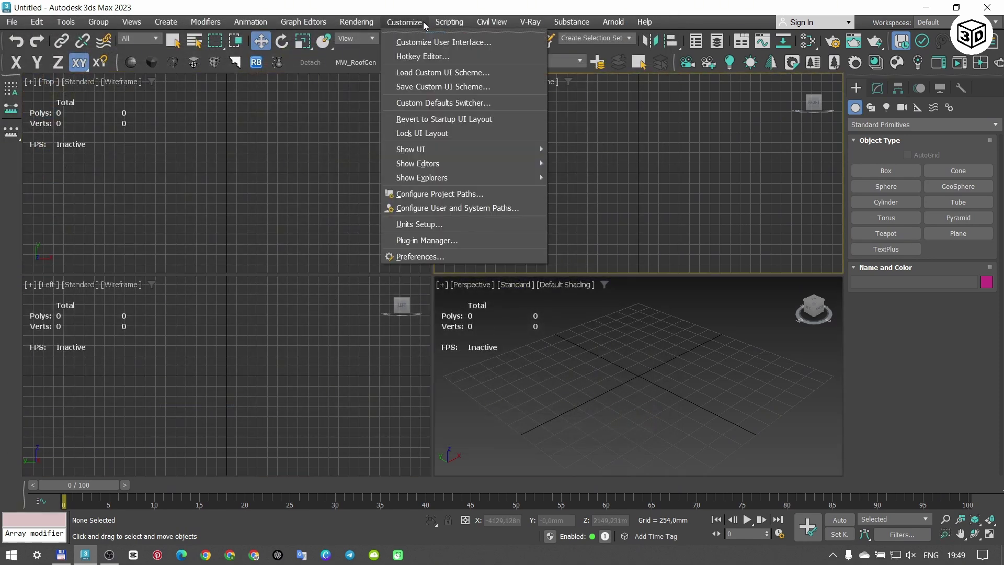
click(430, 45)
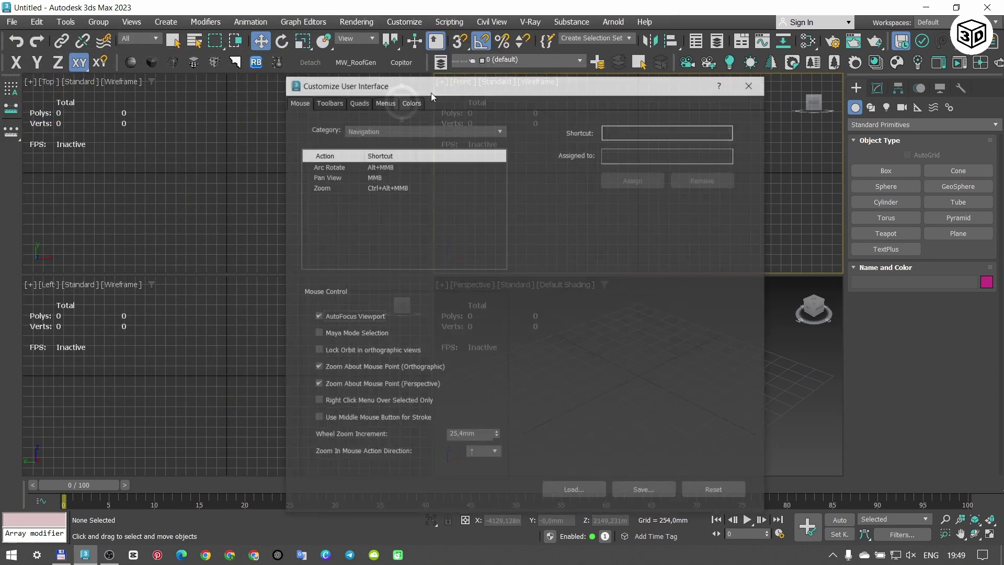
click(336, 103)
click(381, 151)
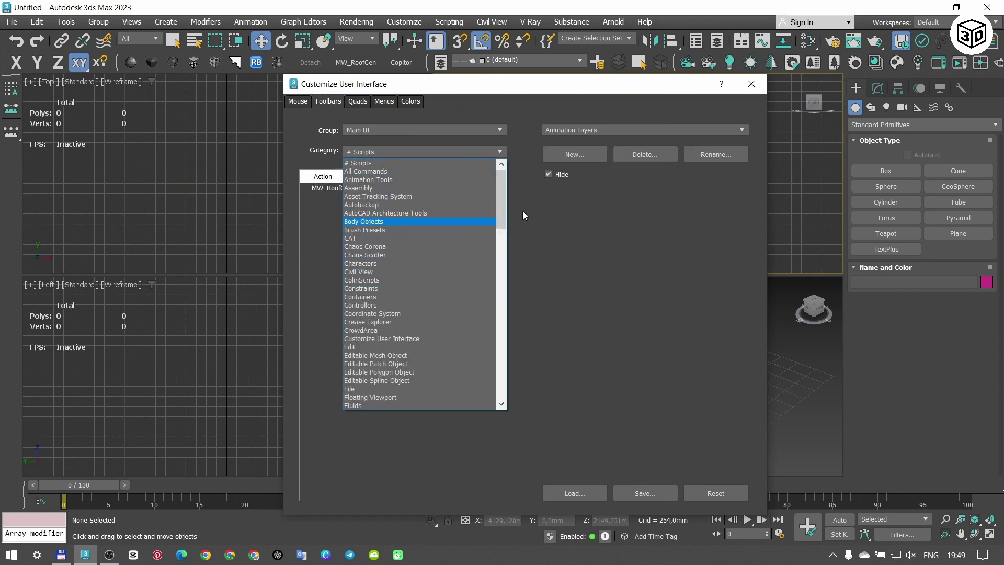
drag(502, 202, 505, 381)
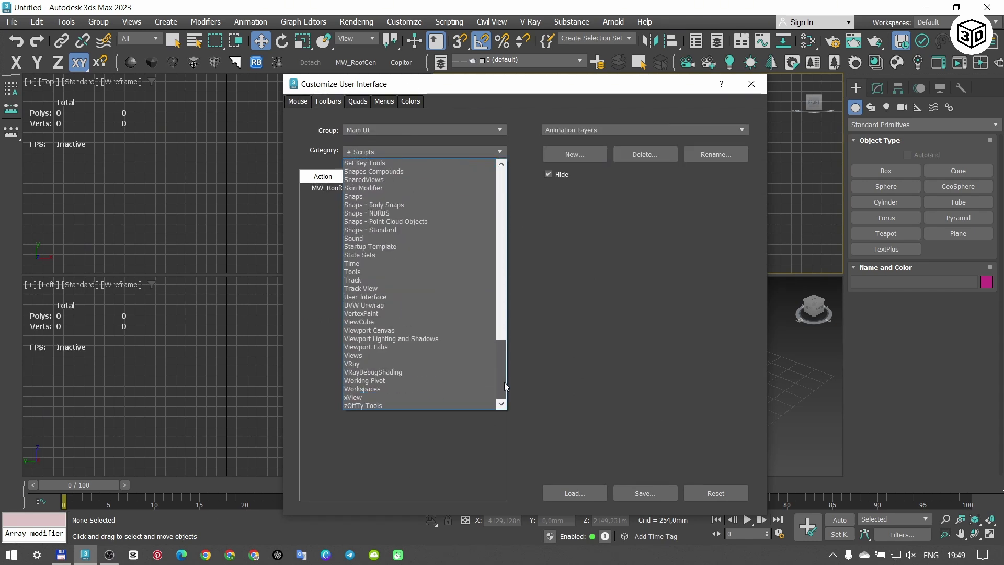
click(354, 406)
drag(518, 95, 529, 109)
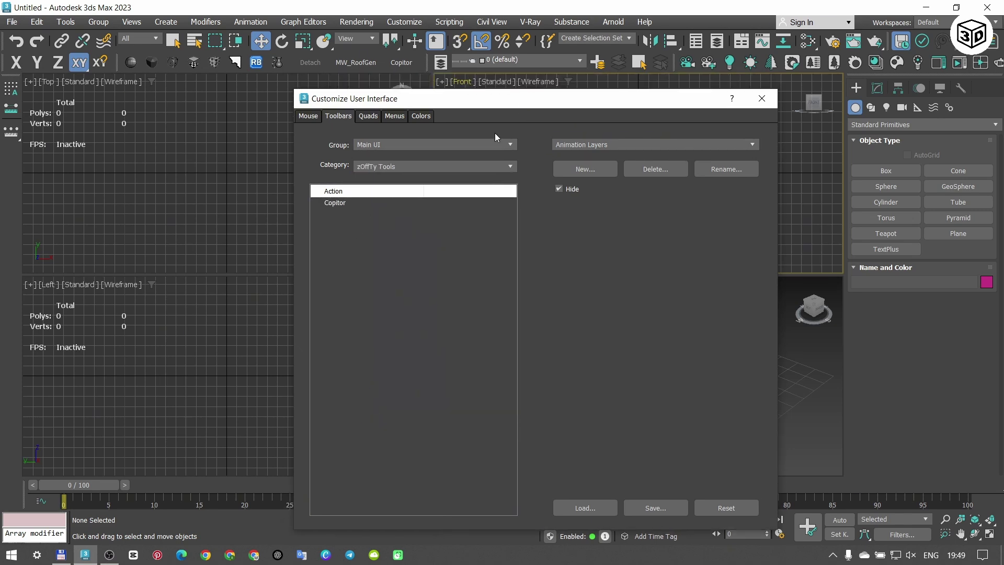
click(361, 204)
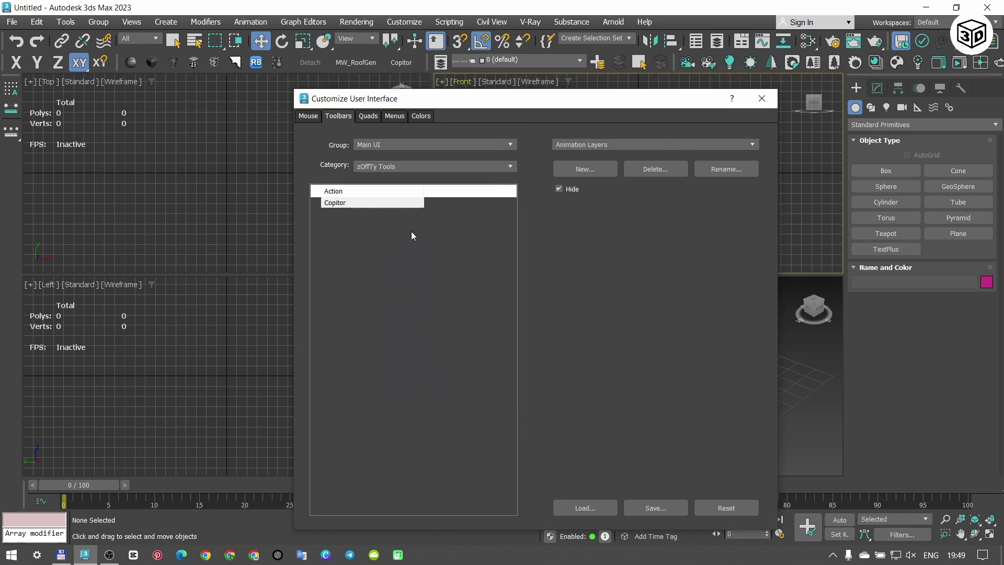
click(768, 100)
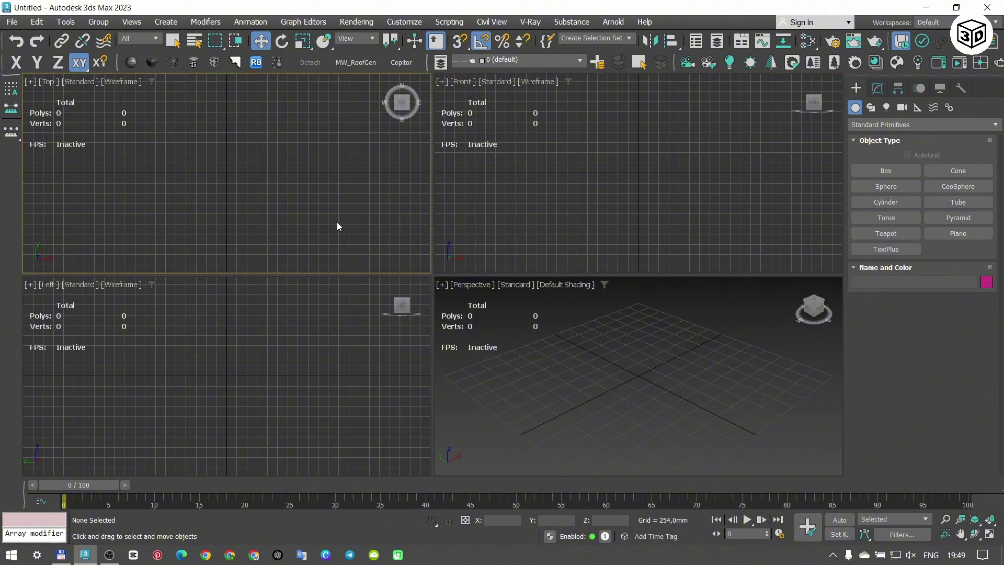
Step: Draw a box in the maximized Top view, then switch to Perspective
key(alt+w)
right_click(401, 284)
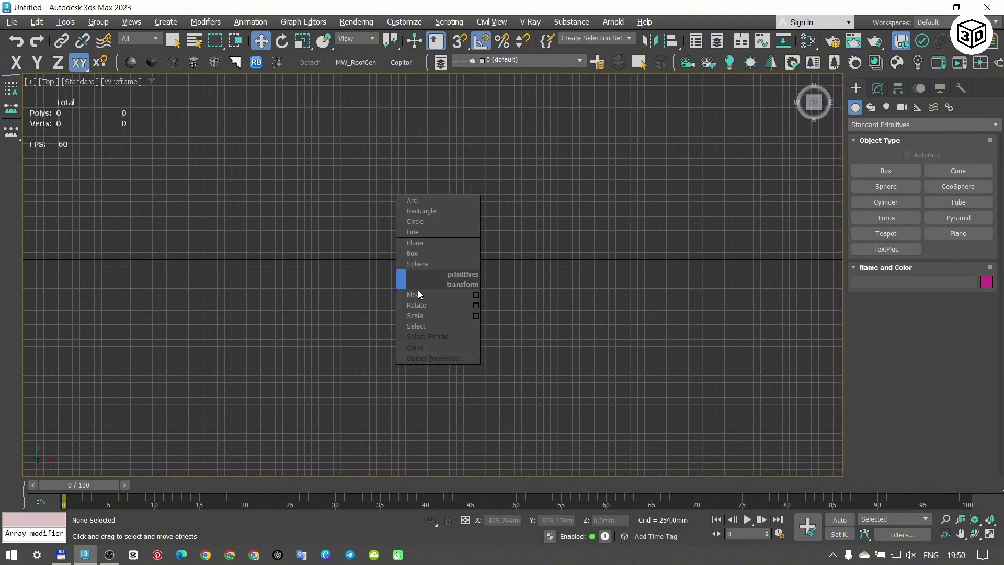
click(412, 253)
drag(327, 202, 501, 349)
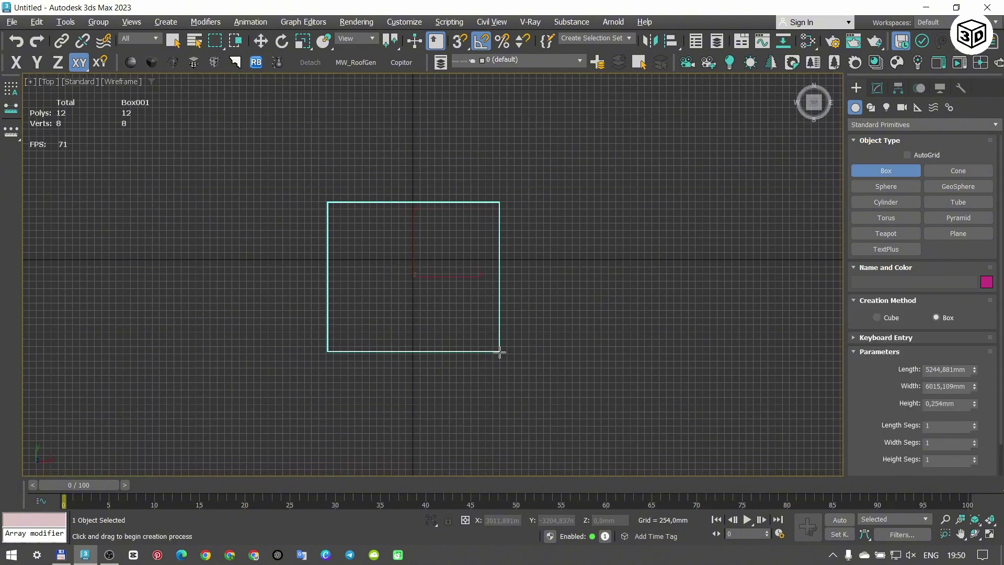
click(458, 260)
key(p)
key(w)
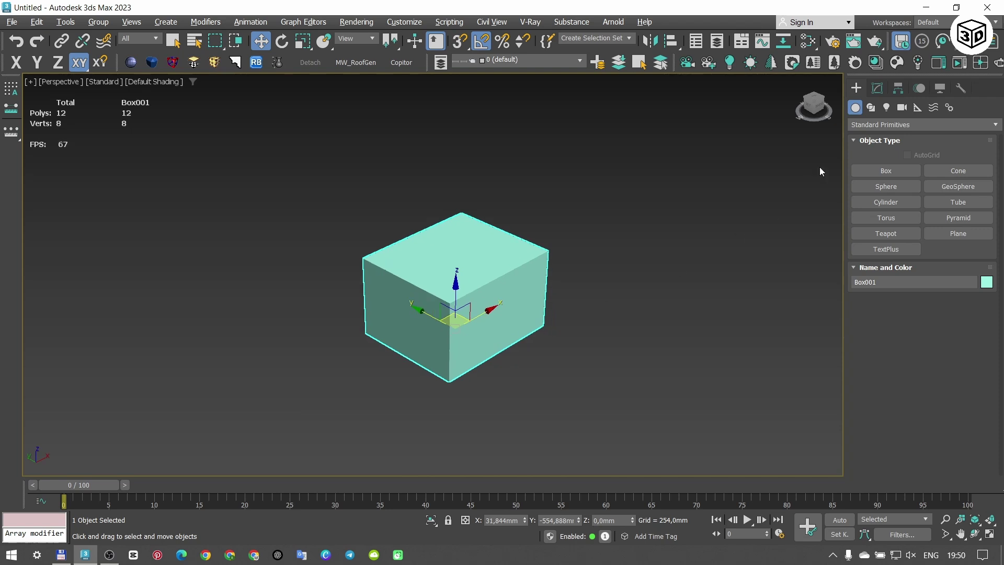
Step: Set the box's Length, Width and Height to 5000 mm
click(877, 88)
double_click(949, 282)
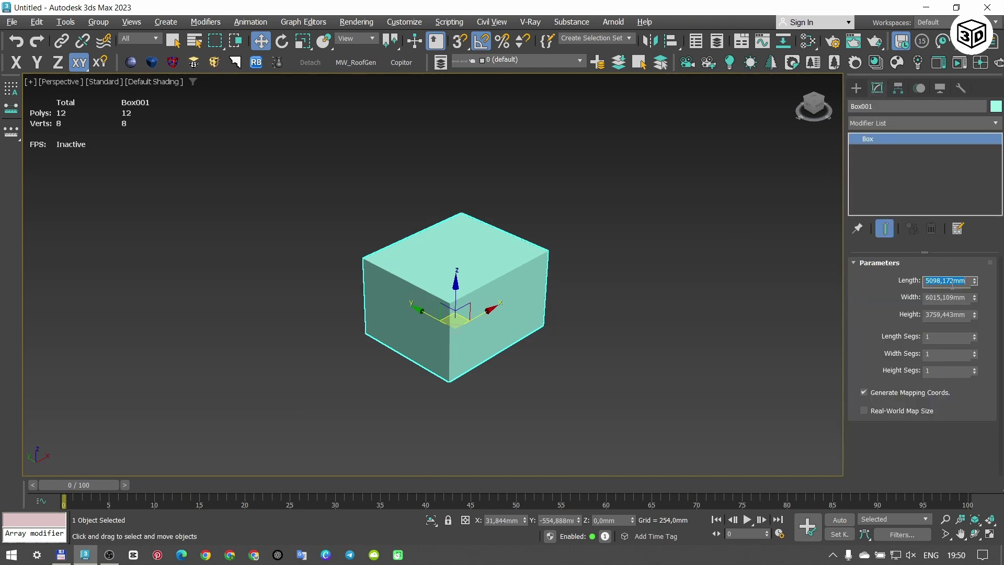
text(5000)
key(Tab)
text(50)
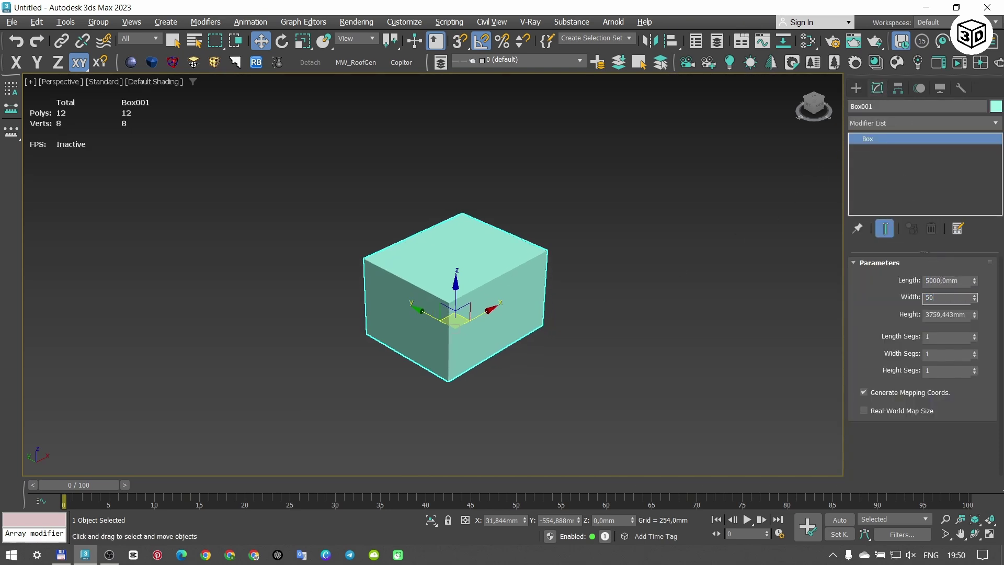
text(00)
key(Tab)
text(50)
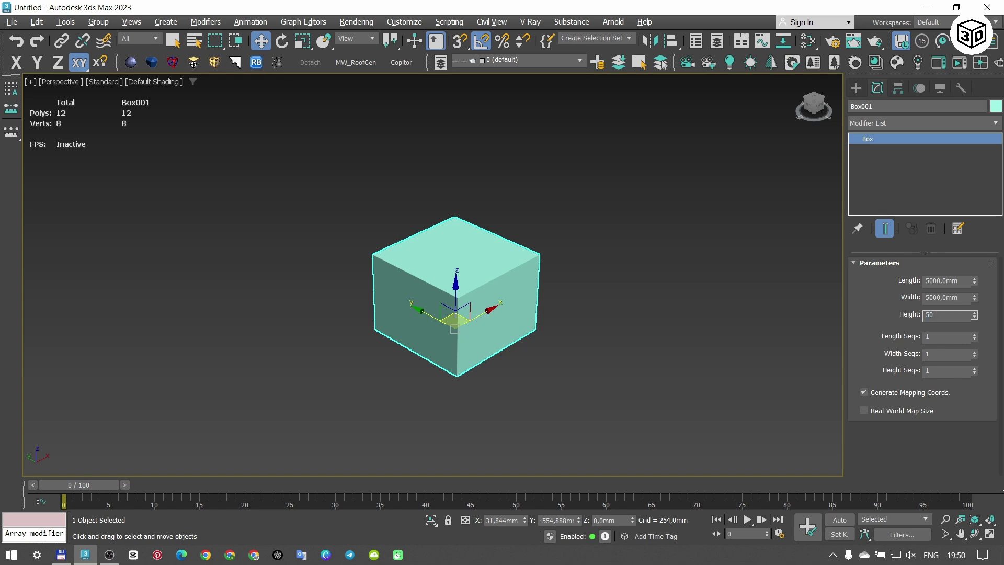
text(00)
key(Return)
Step: Pan the view, reselect the cube, then clear the selection
middle_drag(469, 187, 414, 192)
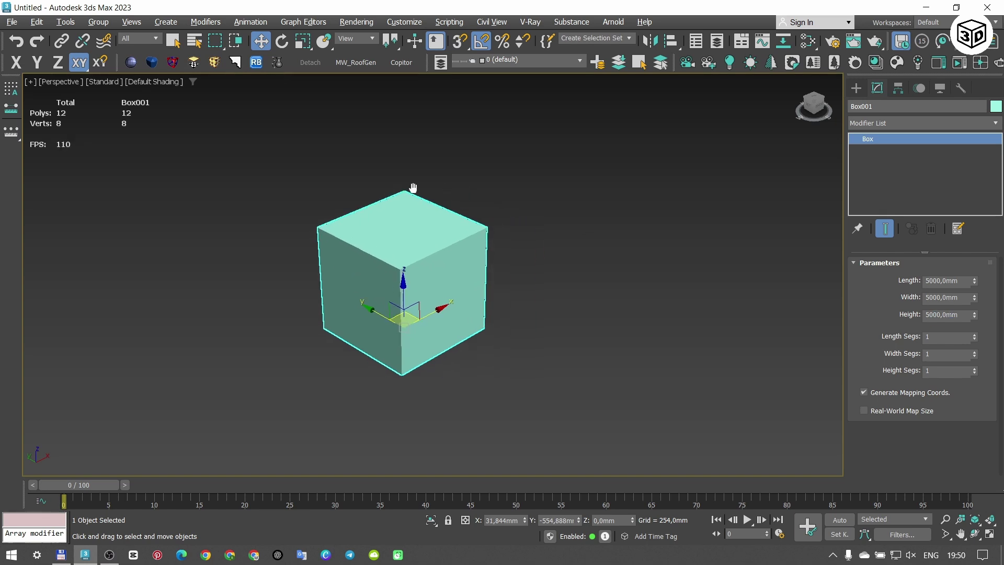
click(466, 218)
middle_drag(467, 218, 433, 218)
drag(503, 199, 296, 316)
click(508, 252)
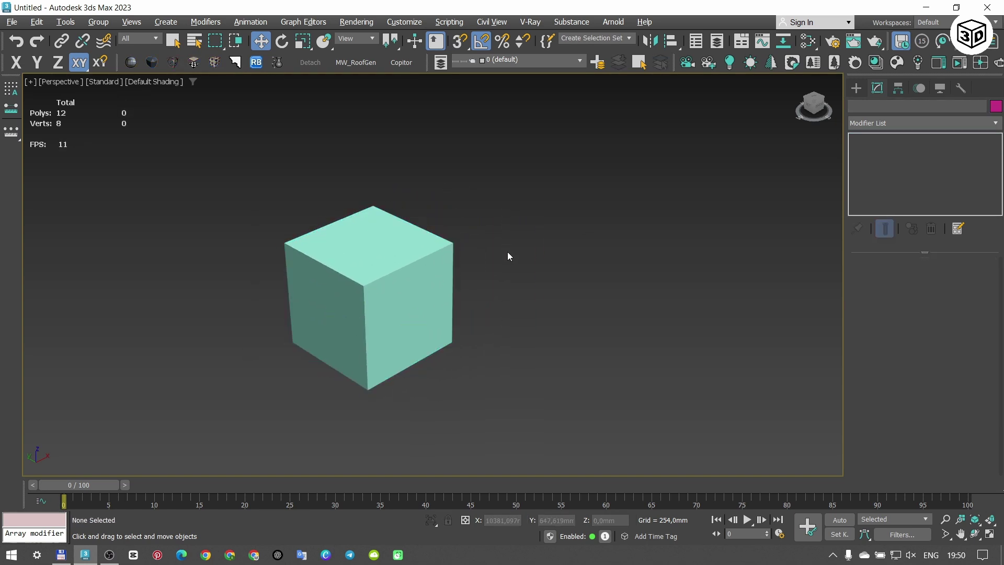
Step: Check the empty Copitor 2023 slots, then launch a second 3ds Max 2023 instance
click(405, 66)
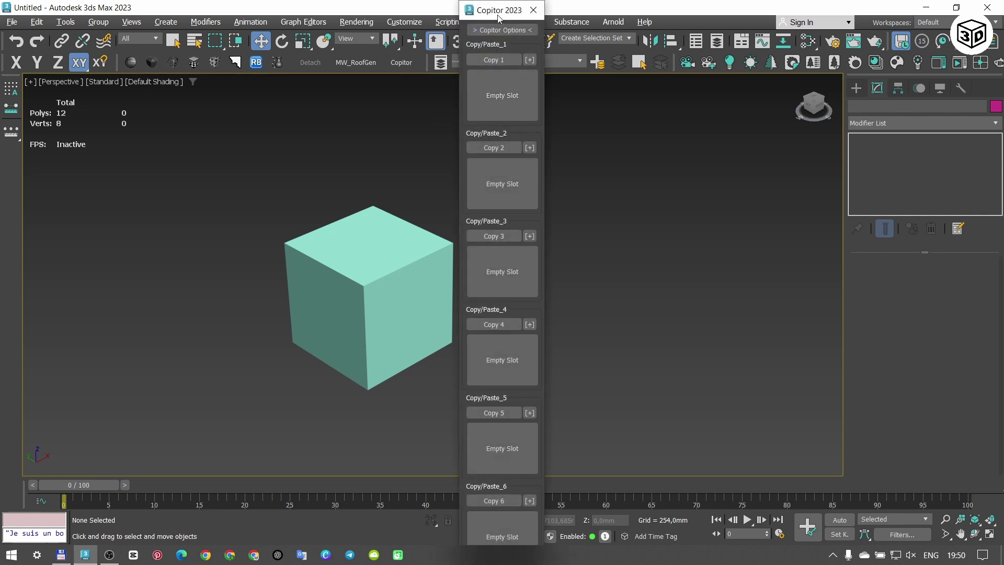
mouse_move(492, 24)
mouse_down()
mouse_move(686, 37)
mouse_move(681, 14)
mouse_up()
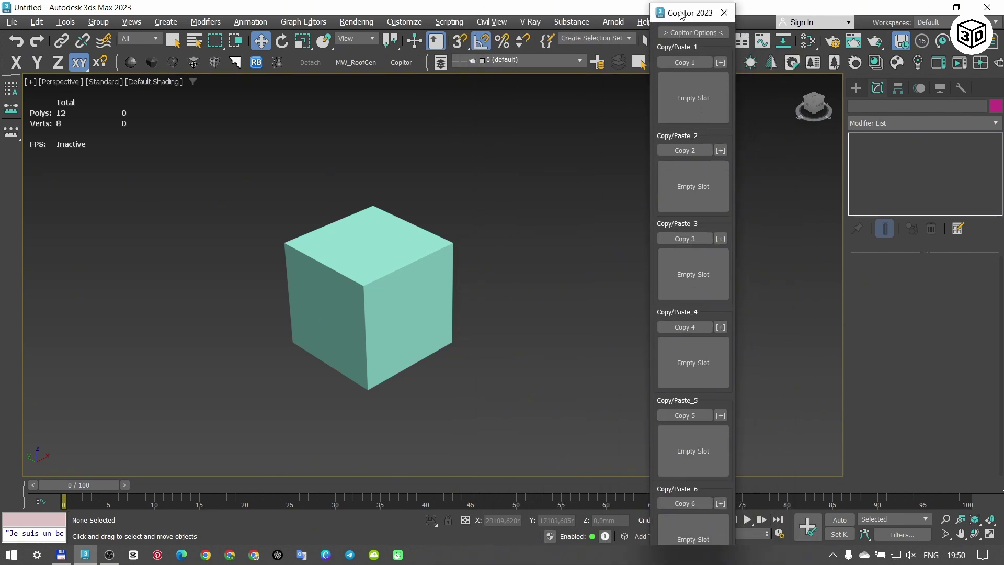
click(722, 12)
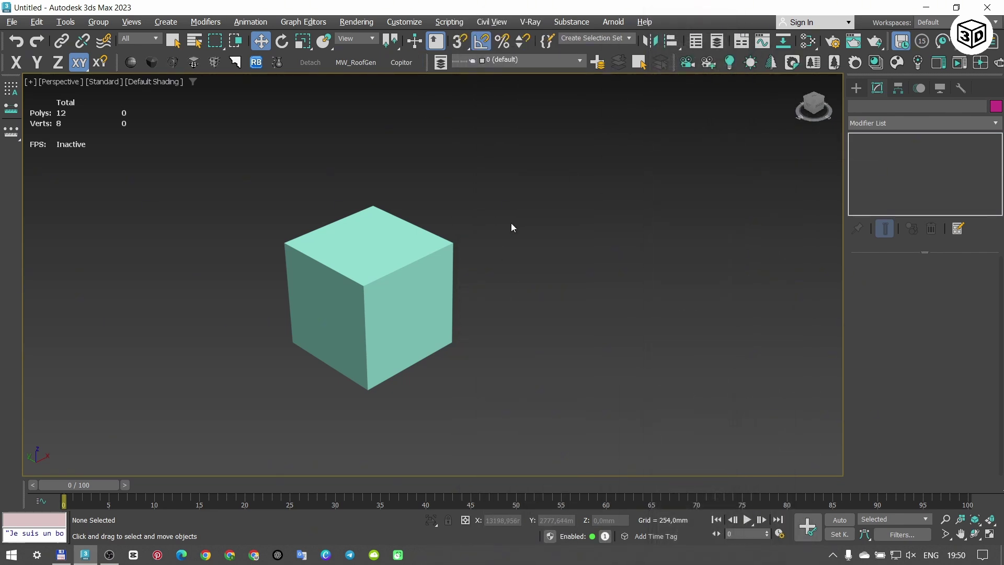
right_click(83, 553)
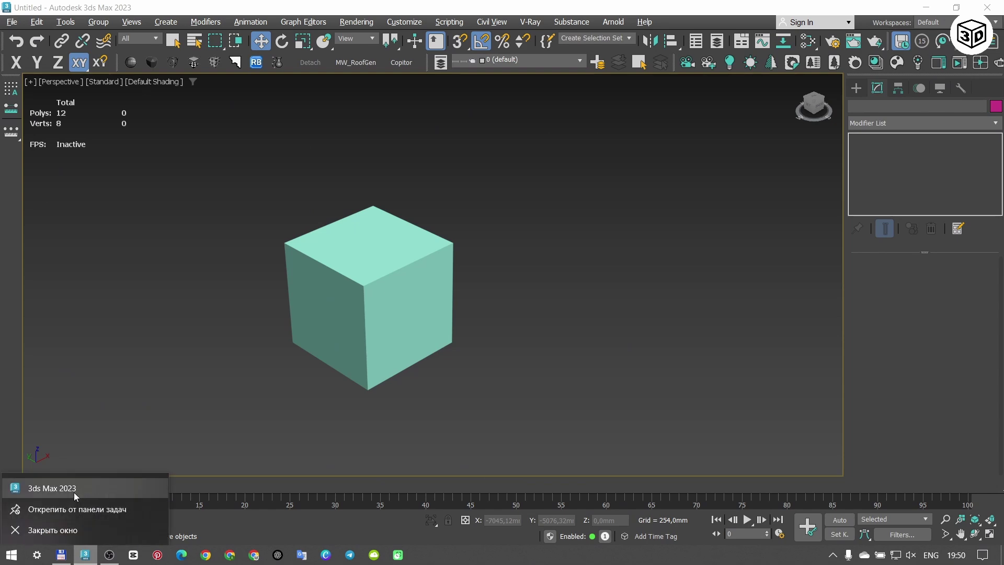
click(74, 491)
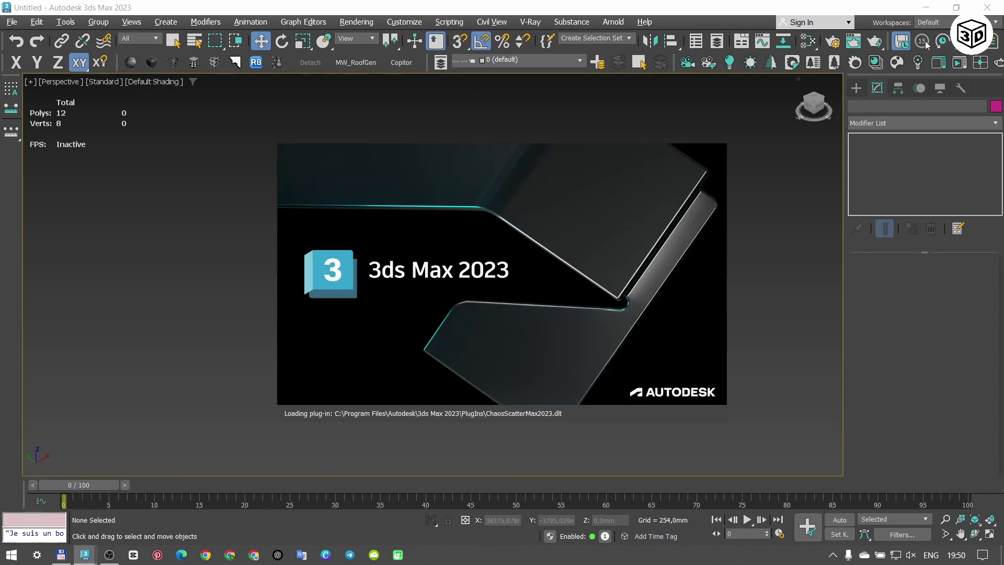
Step: Minimize the first 3ds Max and Total Commander and refresh the desktop while loading
click(927, 8)
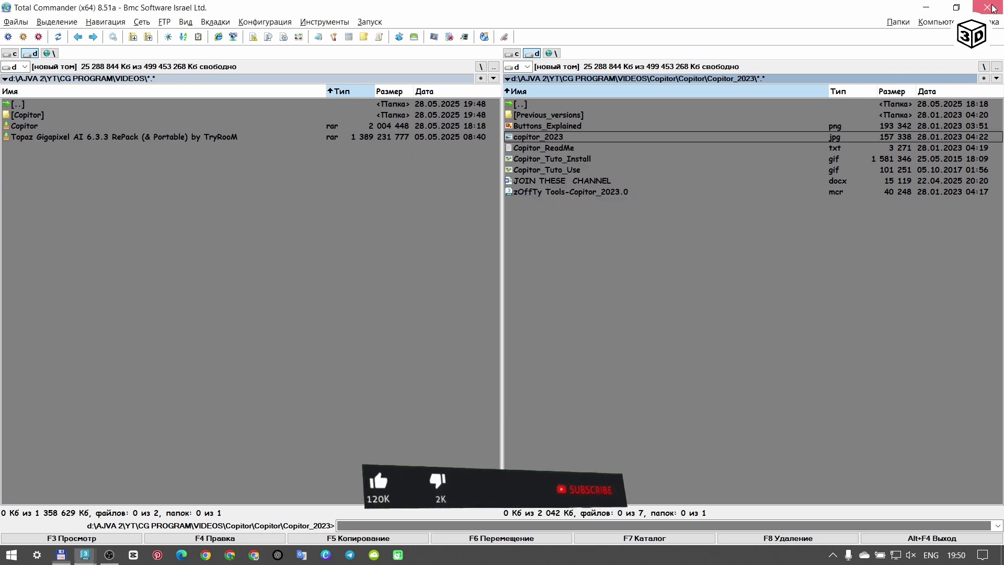
click(926, 7)
right_click(561, 97)
click(585, 131)
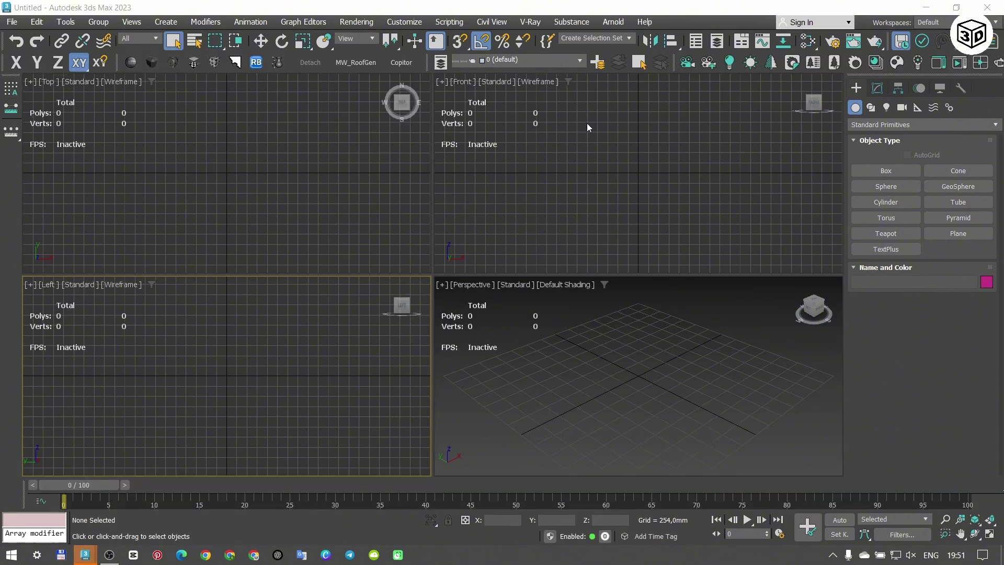
Step: Dismiss the new instance's security message and switch to the first 3ds Max window
click(636, 208)
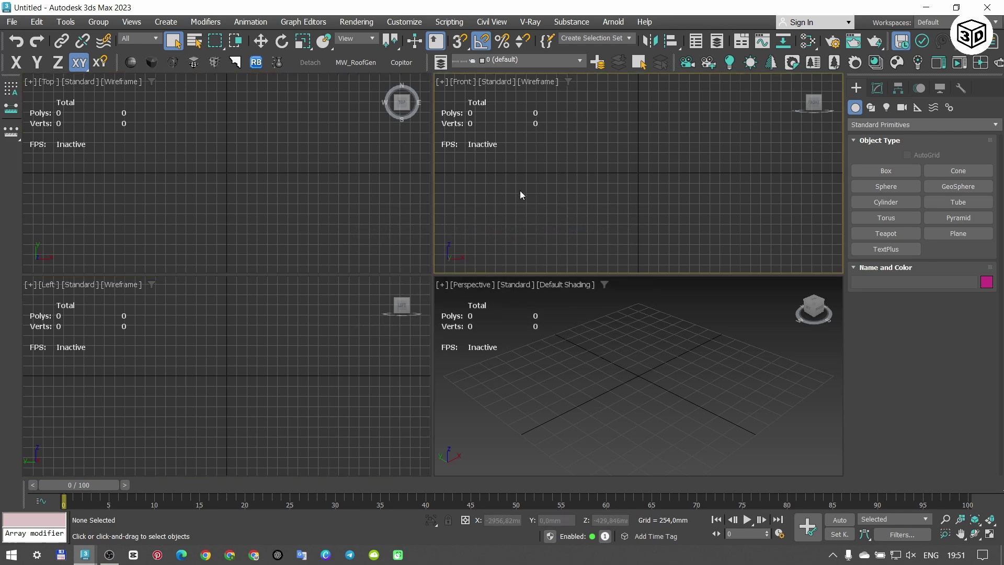
click(598, 353)
key(w)
key(alt+Tab)
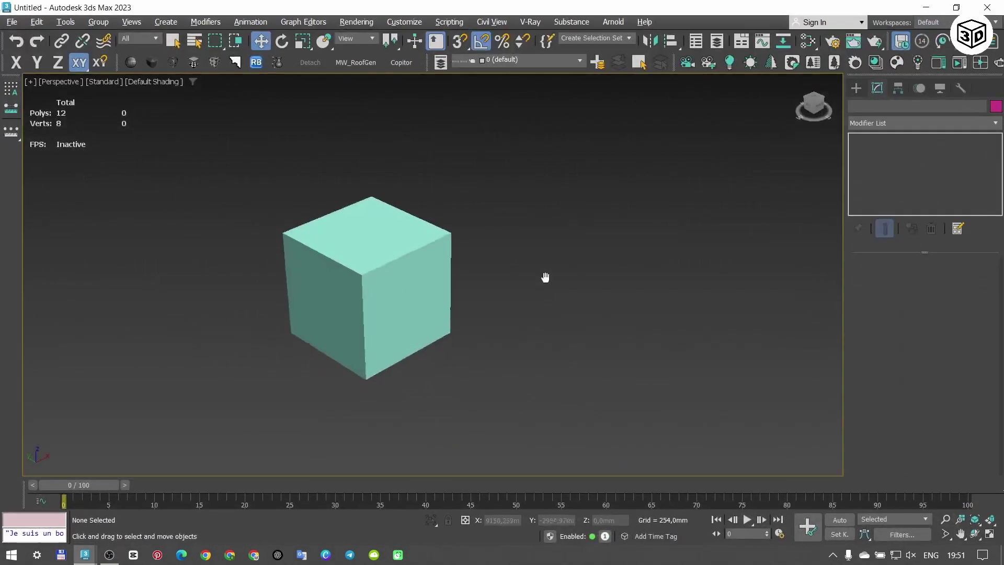
Step: Select the cube, store it with Copitor's Copy 1, and return to the second instance
drag(600, 144, 460, 217)
click(401, 62)
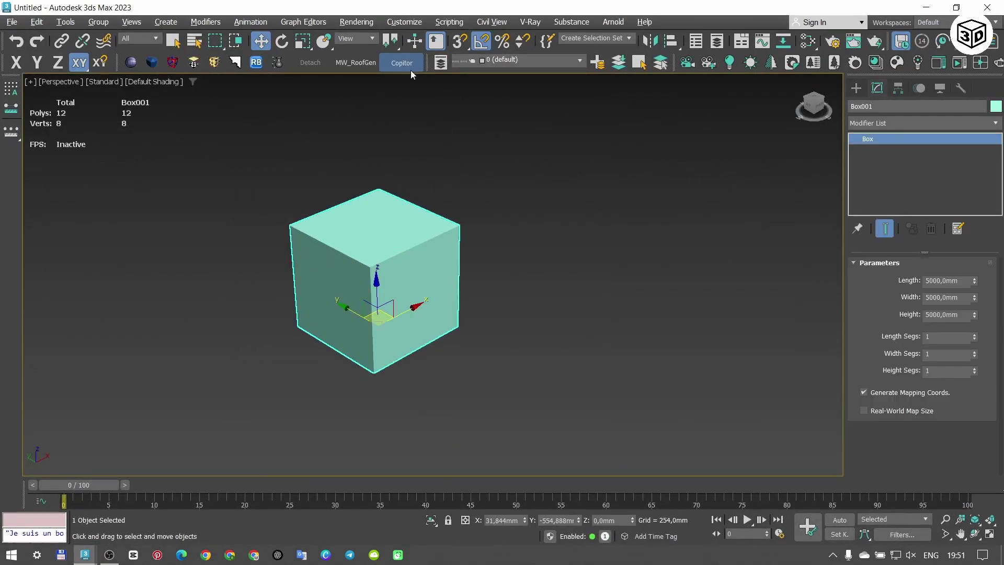
click(695, 62)
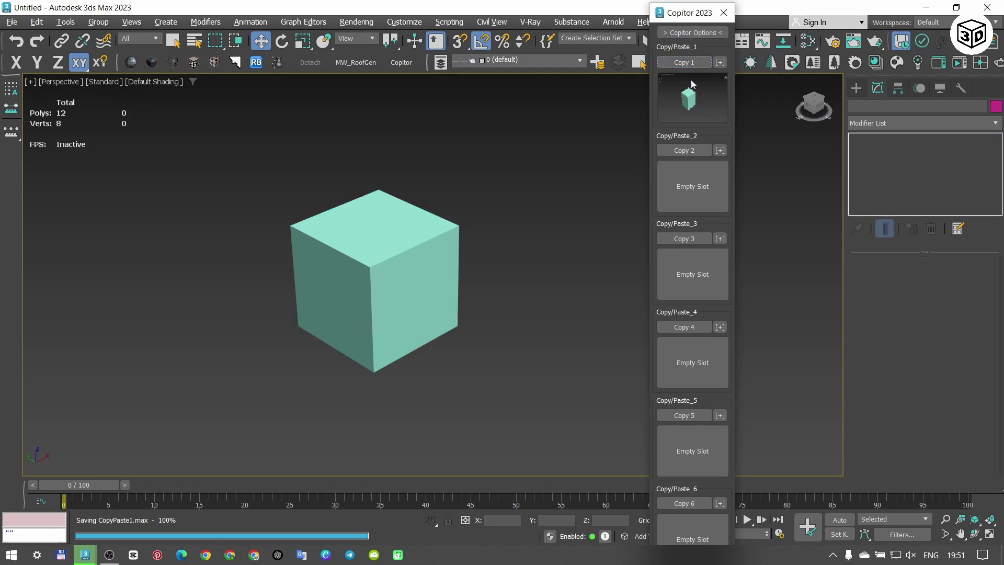
click(724, 13)
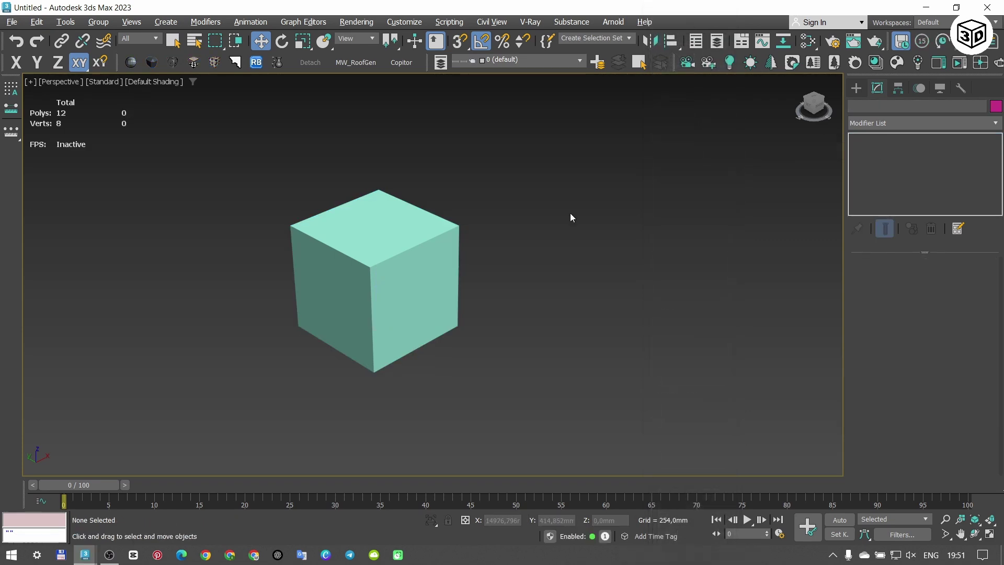
key(alt+Tab)
Step: Paste Box001 from Copitor slot 1 into the active Perspective viewport
click(539, 372)
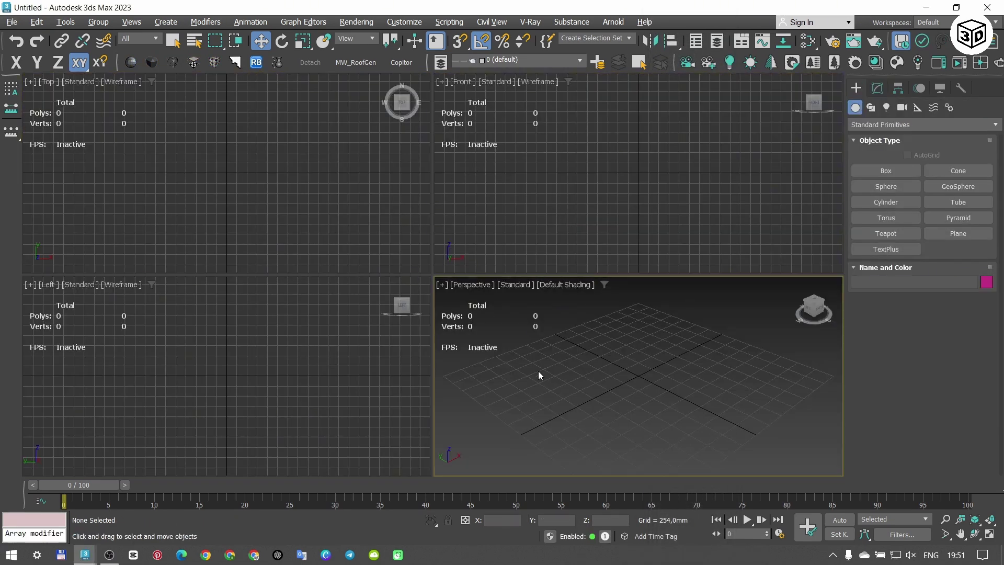
click(402, 62)
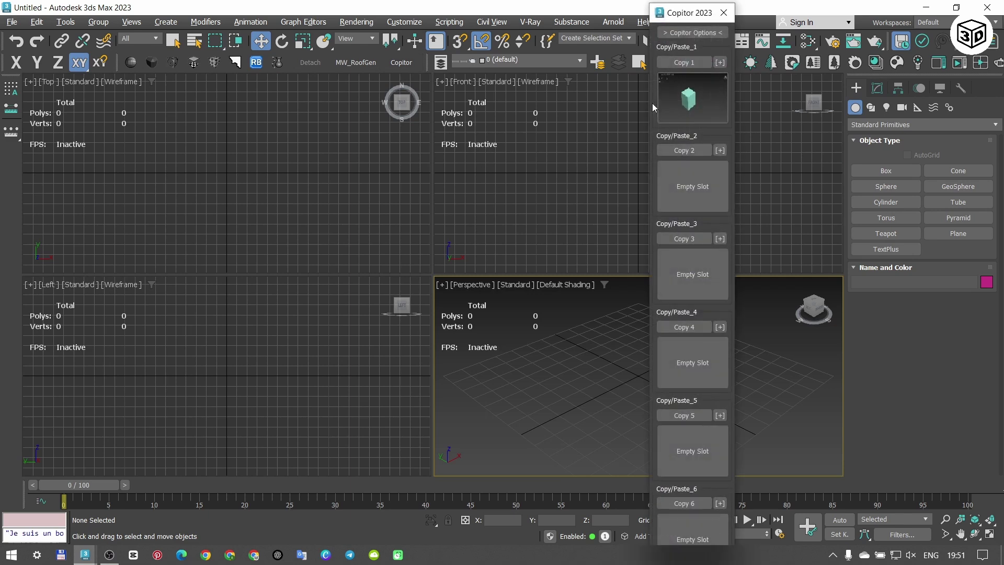
click(693, 96)
Step: Maximize the viewport, frame and orbit around the pasted box, then delete it
key(alt+w)
key(w)
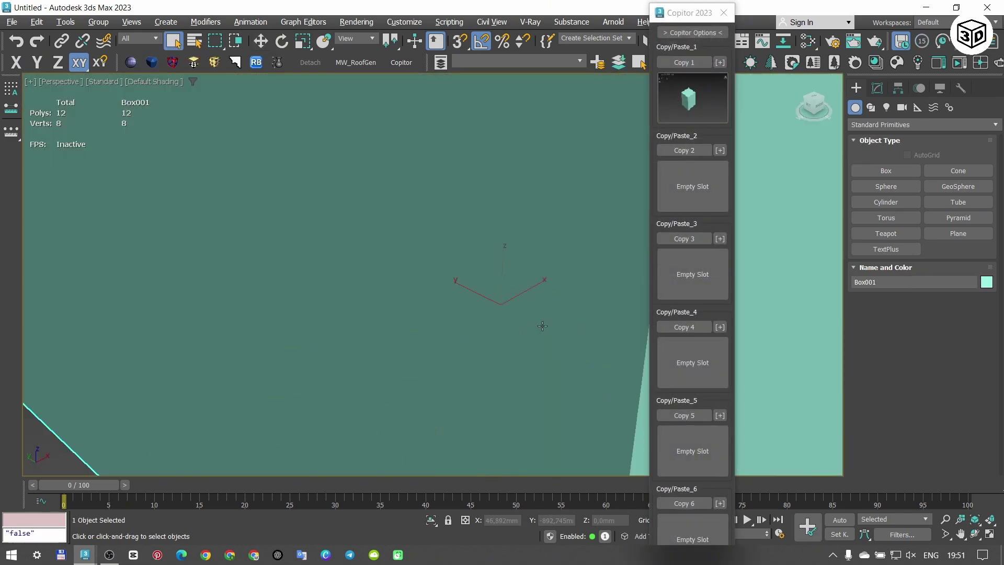
key(z)
scroll(503, 312, down, 3)
scroll(502, 313, up, 2)
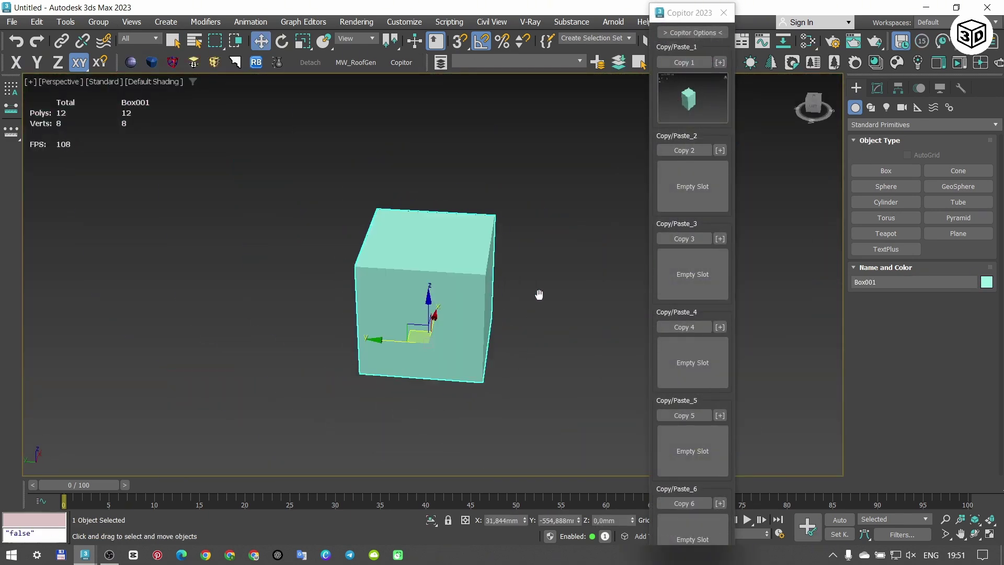
alt+middle_drag(538, 291, 570, 288)
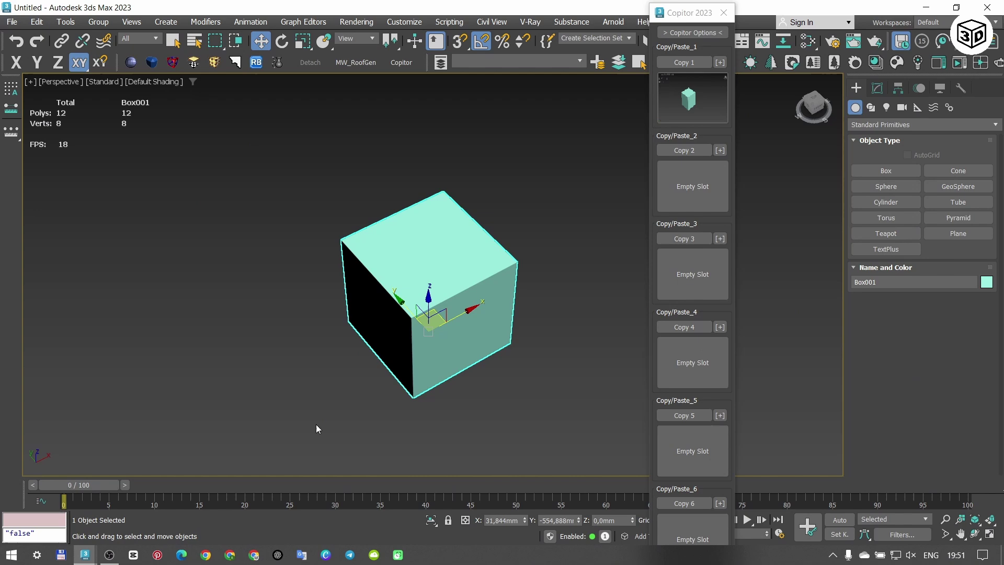
key(Delete)
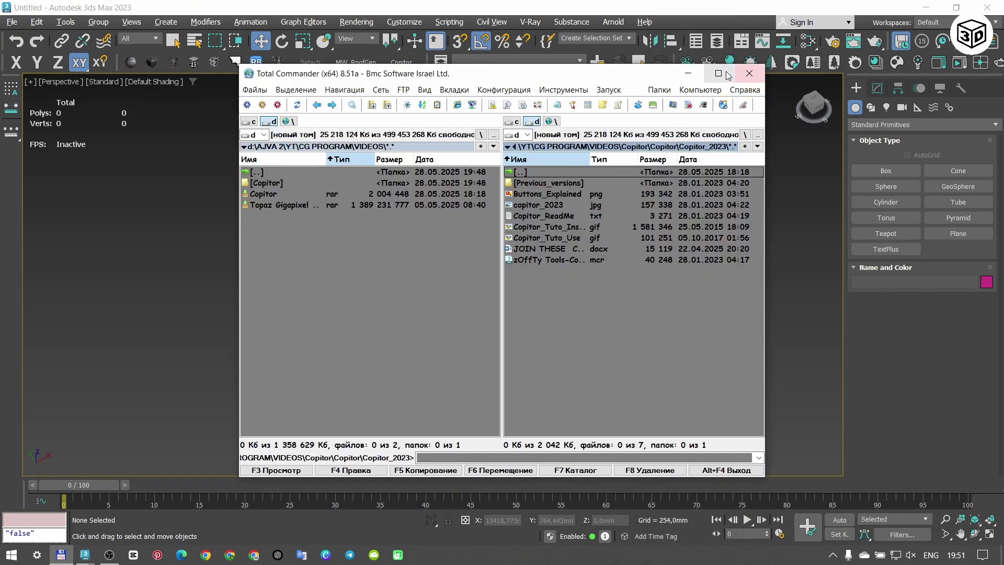
Step: Maximize Total Commander and go up from the Copitor_2023 folder to the root of drive D
click(719, 73)
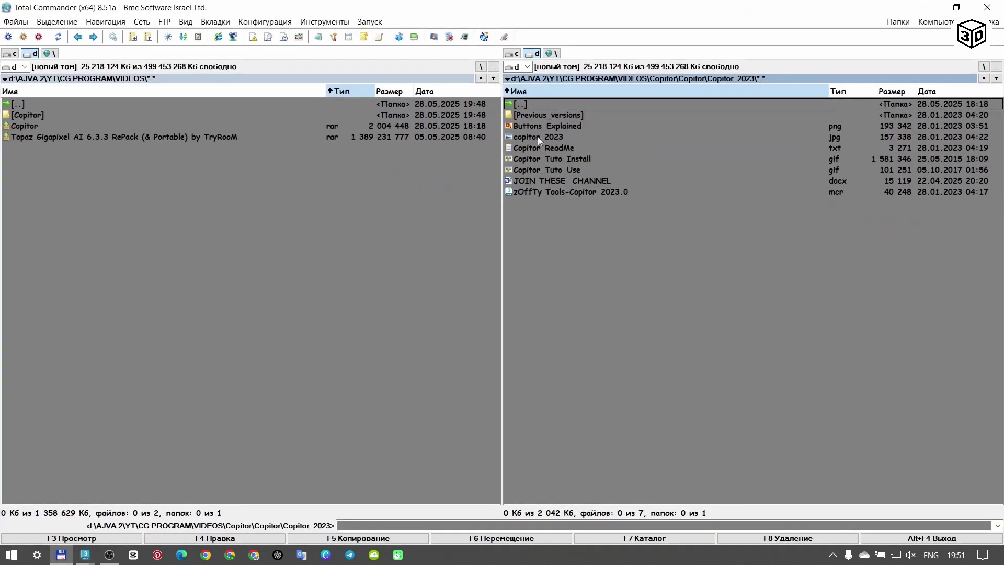
click(278, 231)
click(507, 275)
double_click(534, 100)
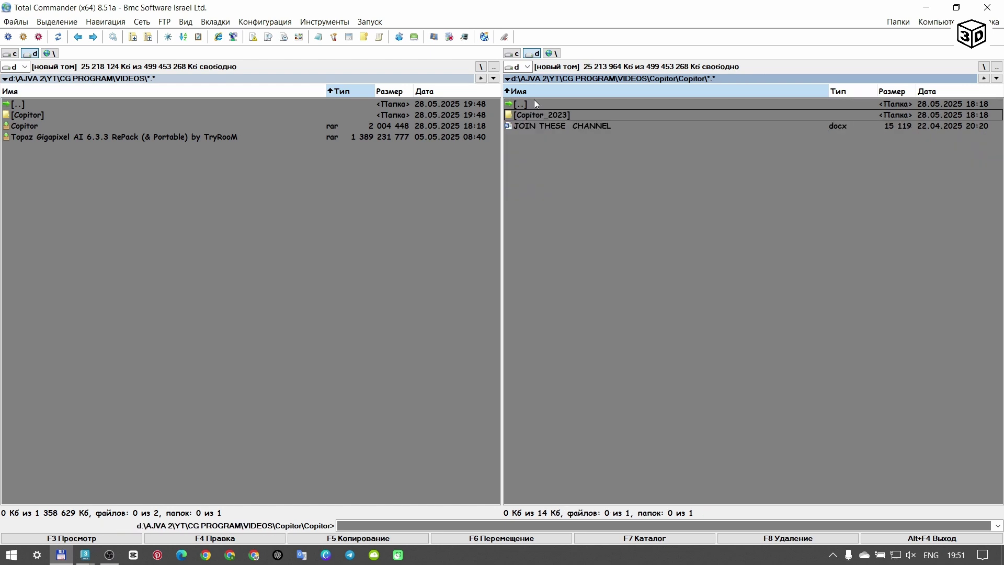
double_click(535, 100)
double_click(535, 101)
double_click(534, 100)
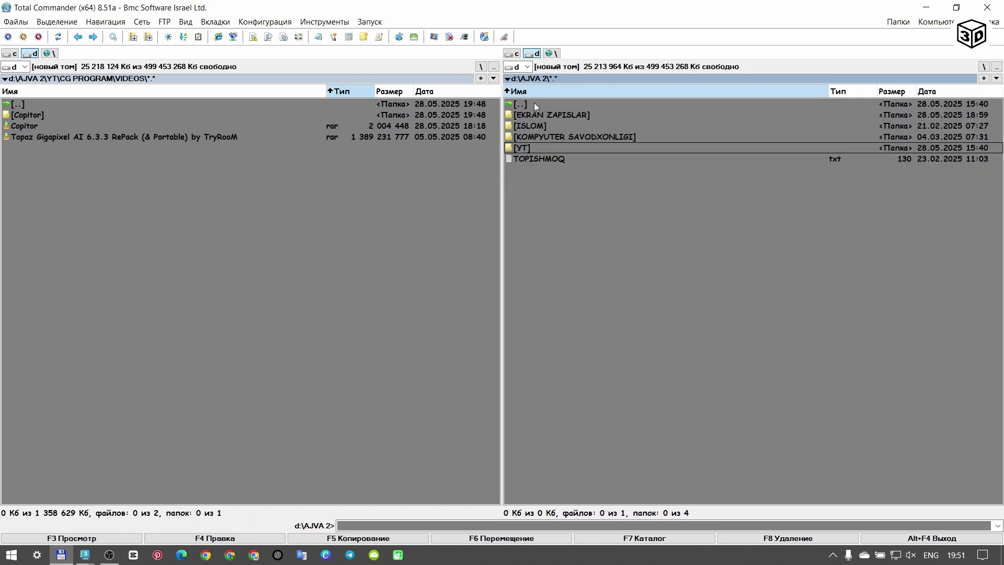
double_click(537, 104)
click(539, 116)
Step: Browse the right panel into d:\AJVA\MODELLAR\3ds max\ASFALTLAR\01
double_click(538, 118)
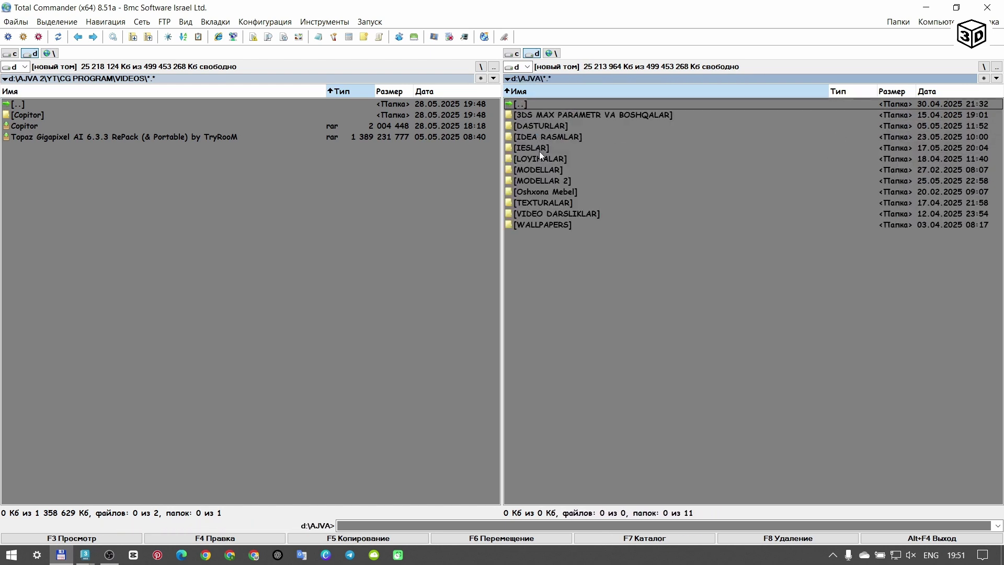
double_click(542, 167)
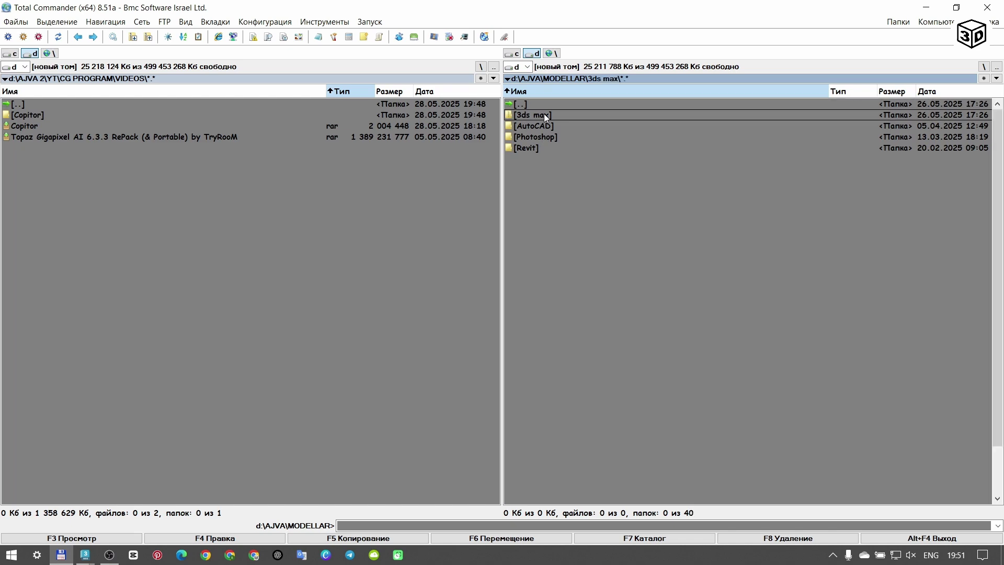
double_click(544, 114)
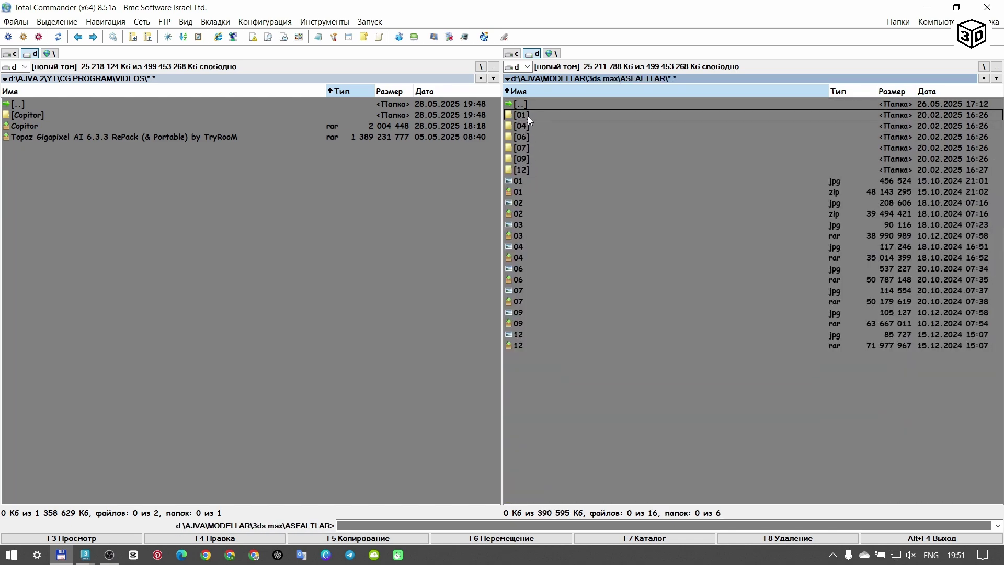
double_click(528, 116)
scroll(534, 142, down, 1)
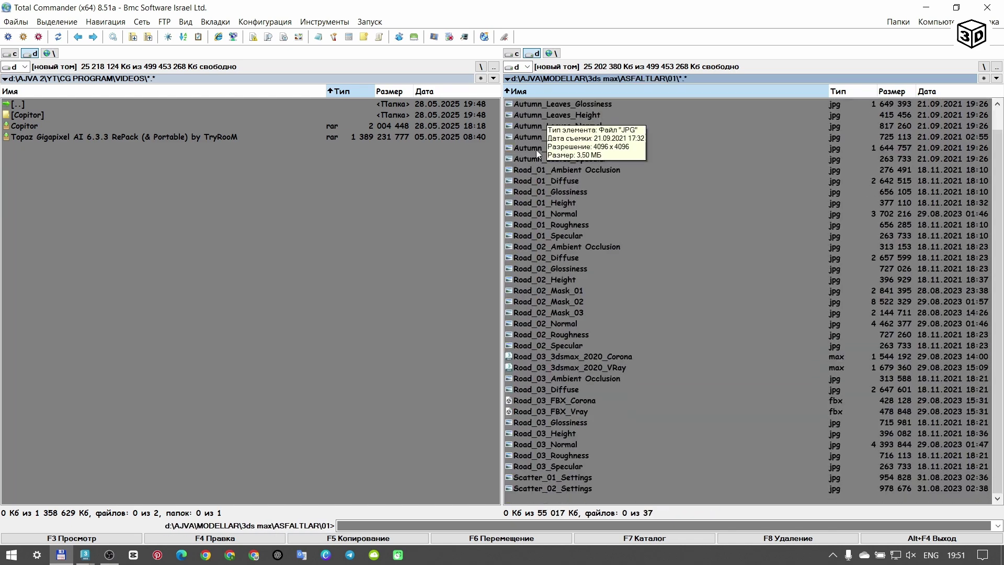
Step: Merge Road_03_3dsmax_2020_Corona.max into the 3ds Max scene by dropping it on the viewport
double_click(550, 357)
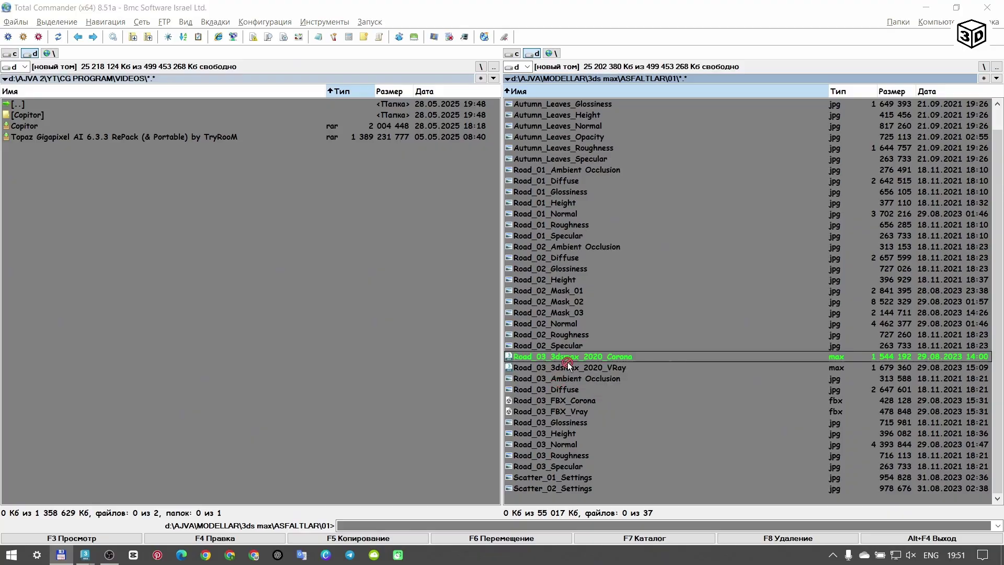
drag(529, 254, 431, 217)
click(460, 235)
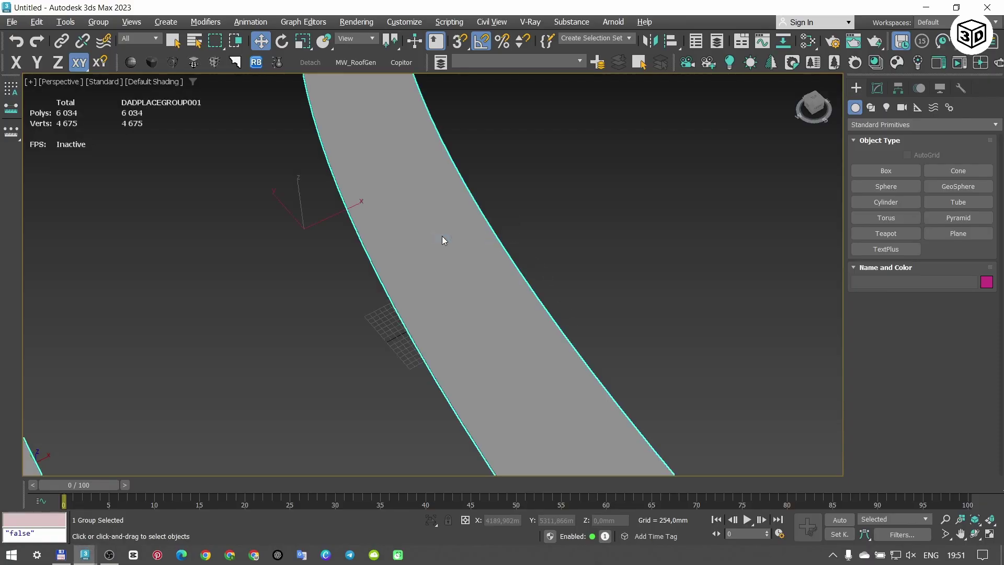
Step: Orbit to see the merged roads, box-select the road pieces and delete them
scroll(453, 277, down, 3)
scroll(453, 277, down, 3)
scroll(453, 277, down, 3)
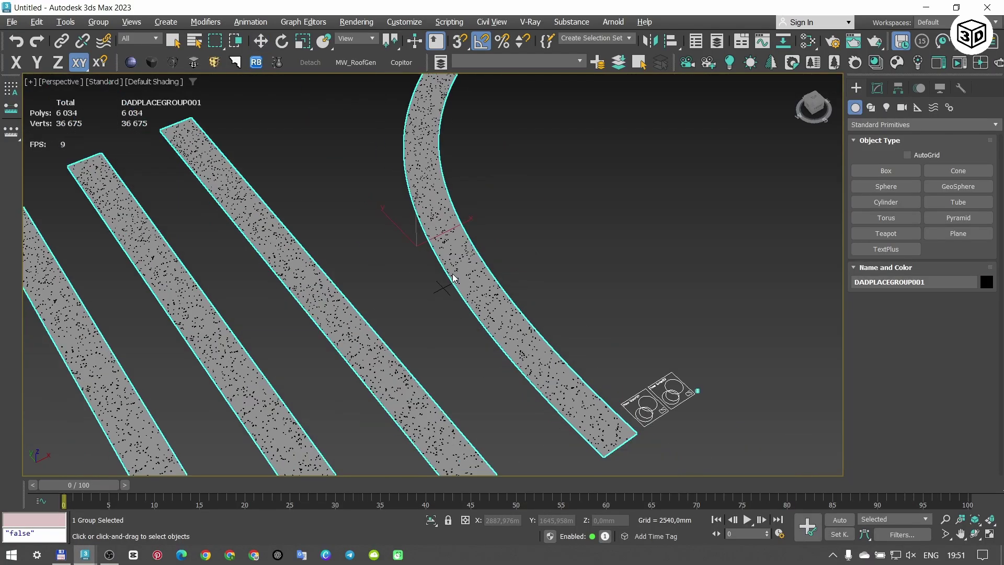
scroll(449, 269, down, 2)
scroll(446, 274, down, 3)
scroll(464, 272, down, 2)
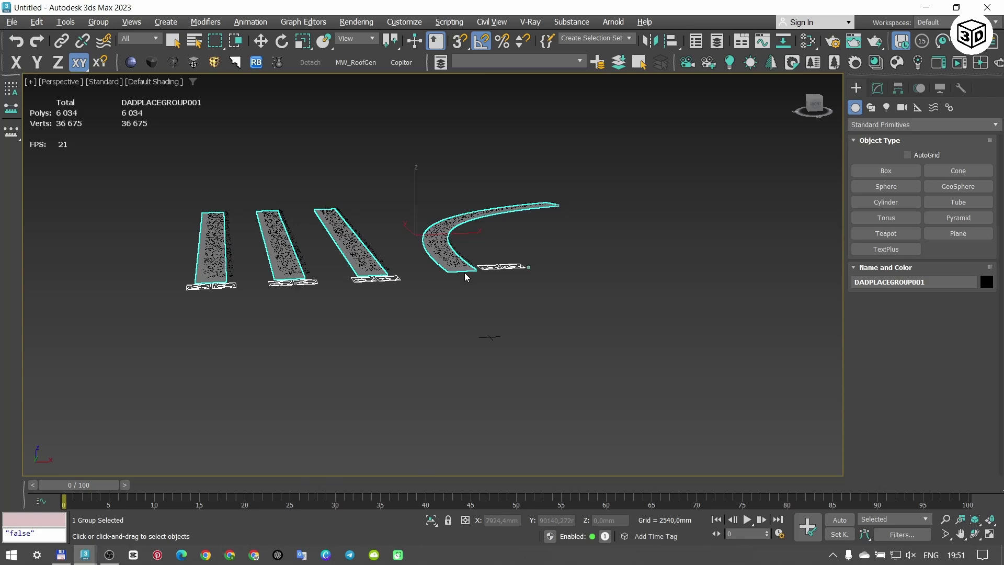
key(w)
click(461, 307)
mouse_move(462, 308)
alt+middle_down()
mouse_move(506, 298)
mouse_move(513, 324)
alt+middle_up()
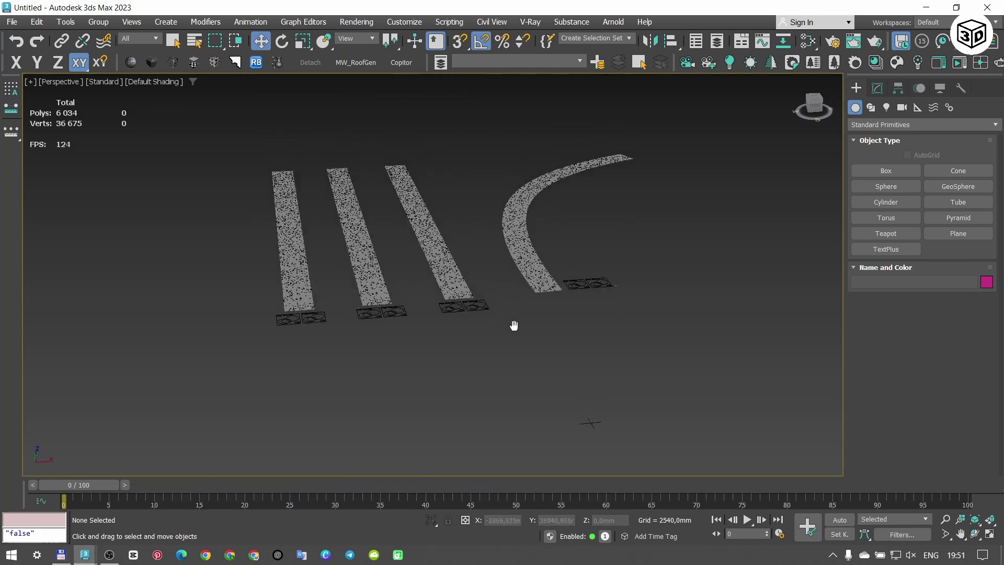
mouse_move(718, 383)
mouse_down()
mouse_move(573, 360)
mouse_move(190, 245)
mouse_up()
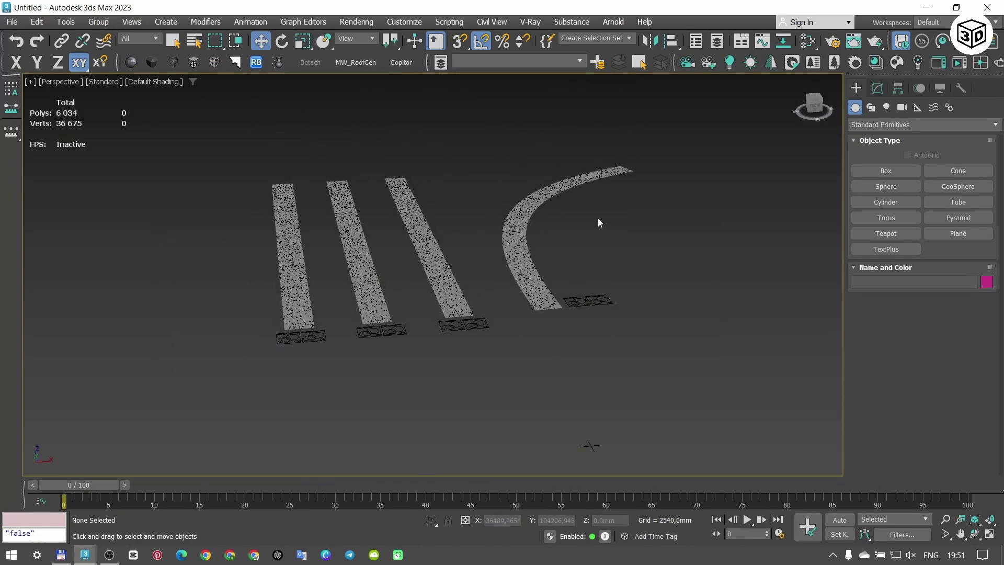
mouse_move(595, 217)
mouse_down()
mouse_move(246, 230)
mouse_move(579, 419)
mouse_up()
key(Delete)
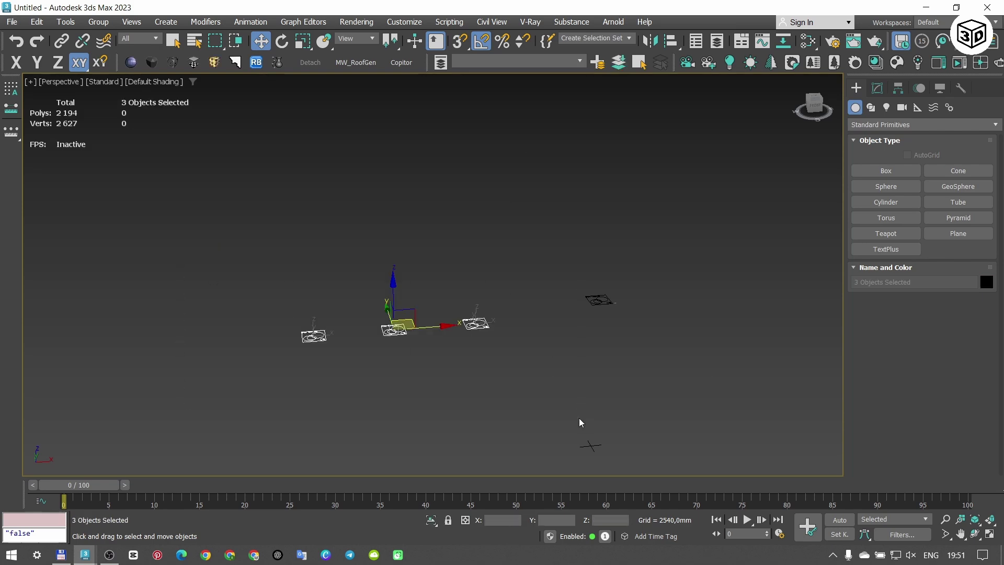
Step: Delete the three small leftover objects and inspect the 15 remaining leaves
key(Delete)
drag(629, 246, 542, 375)
click(442, 223)
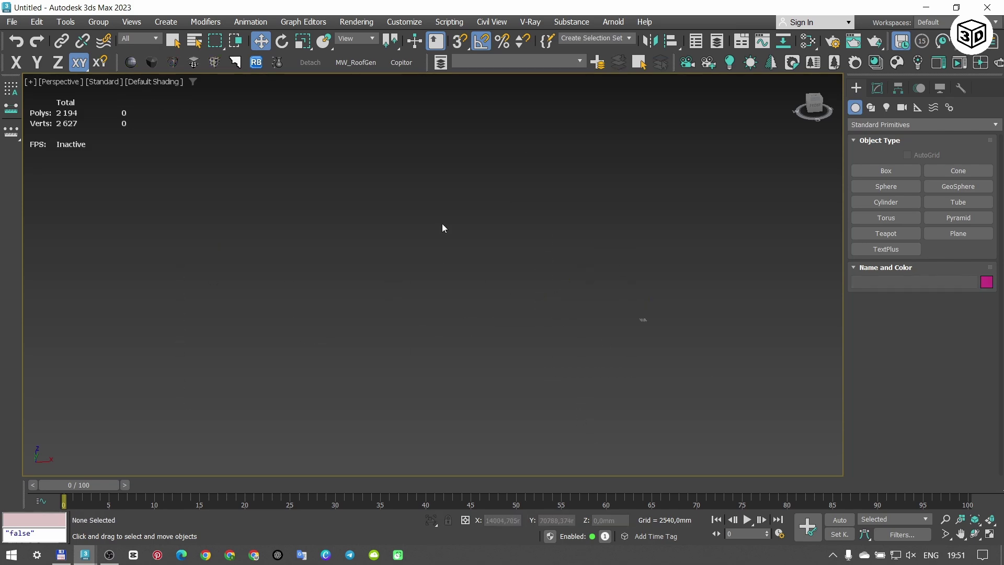
drag(442, 223, 761, 423)
key(z)
scroll(612, 338, up, 2)
mouse_move(612, 337)
alt+middle_down()
mouse_move(529, 291)
mouse_move(719, 237)
alt+middle_up()
scroll(529, 290, up, 1)
click(720, 237)
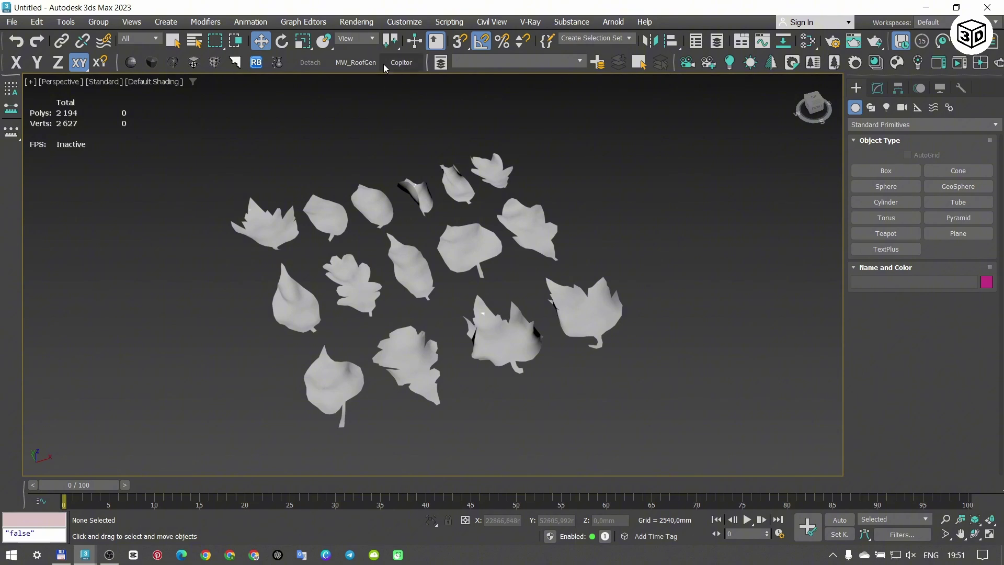
Step: Select all 15 leaves and copy them into Copitor's first slot
click(401, 62)
scroll(265, 191, down, 4)
drag(237, 152, 507, 358)
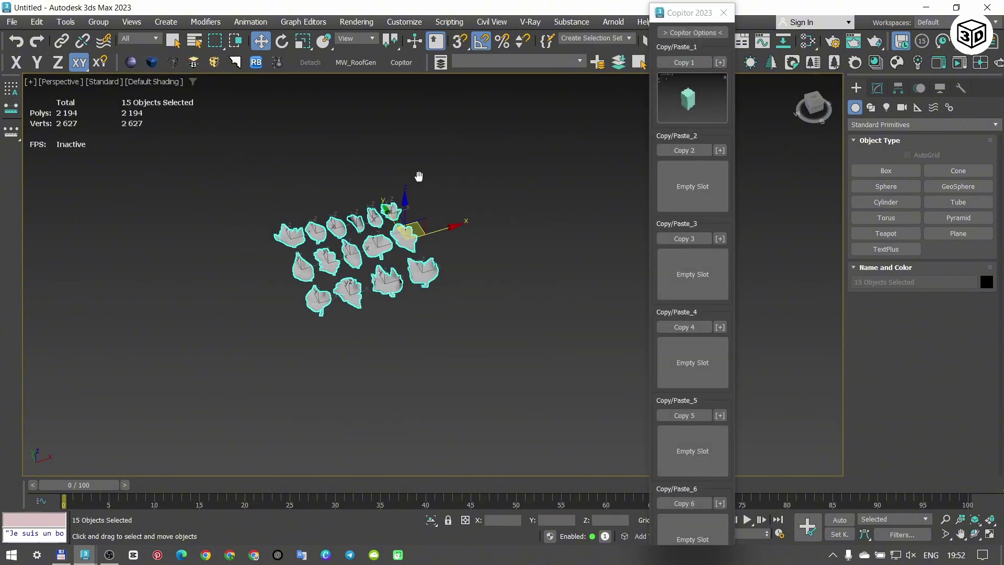
scroll(414, 247, up, 4)
click(693, 62)
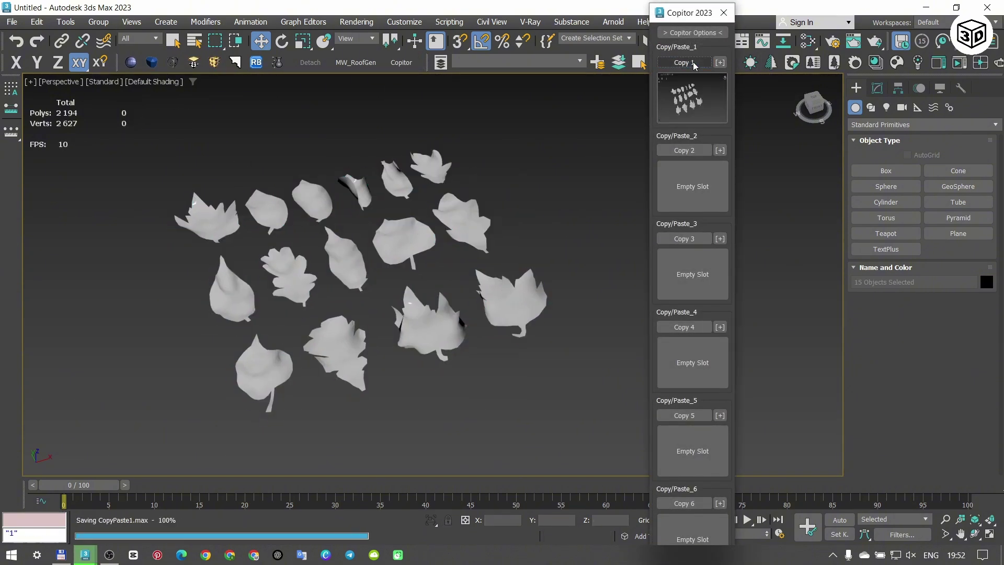
key(alt+Tab)
key(alt+Tab)
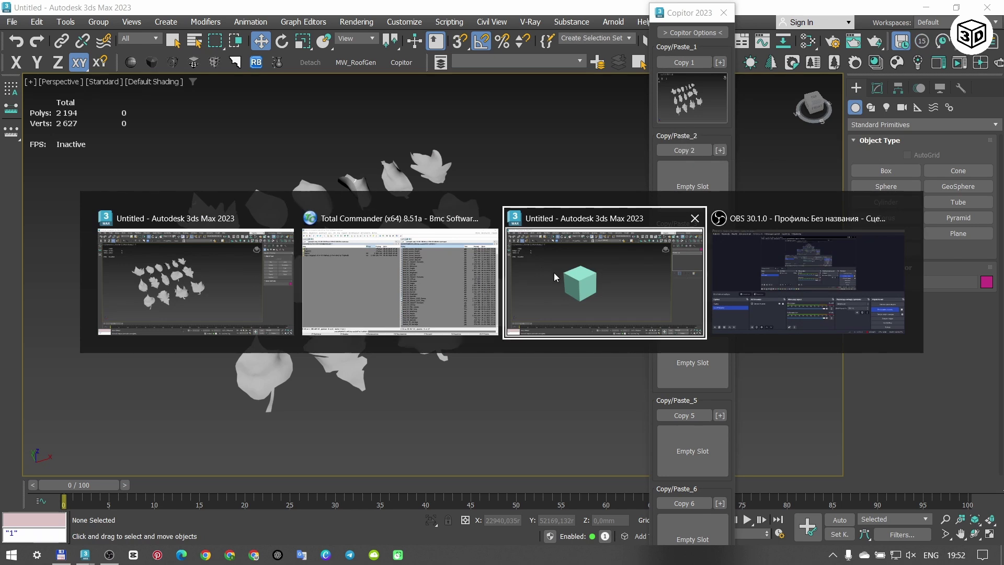
Step: Delete the cube, paste the 15 leaves from Copitor slot 1, and view them from above
drag(542, 120, 325, 364)
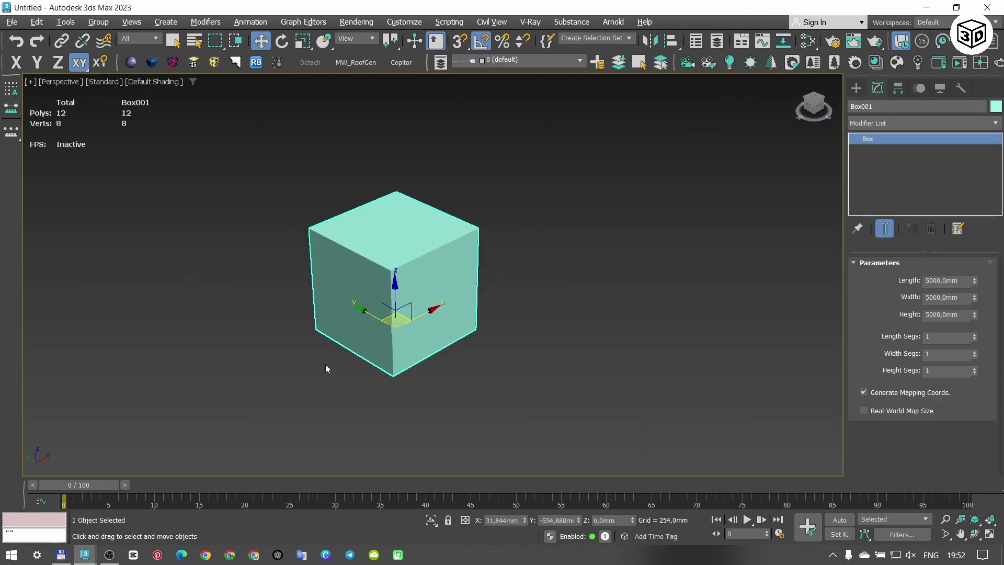
key(Delete)
click(407, 63)
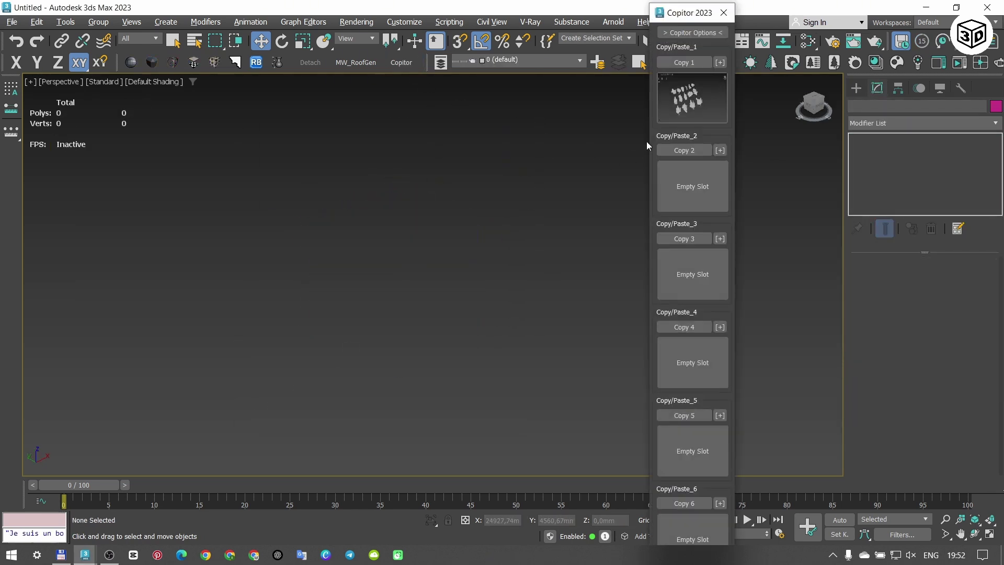
click(691, 102)
key(z)
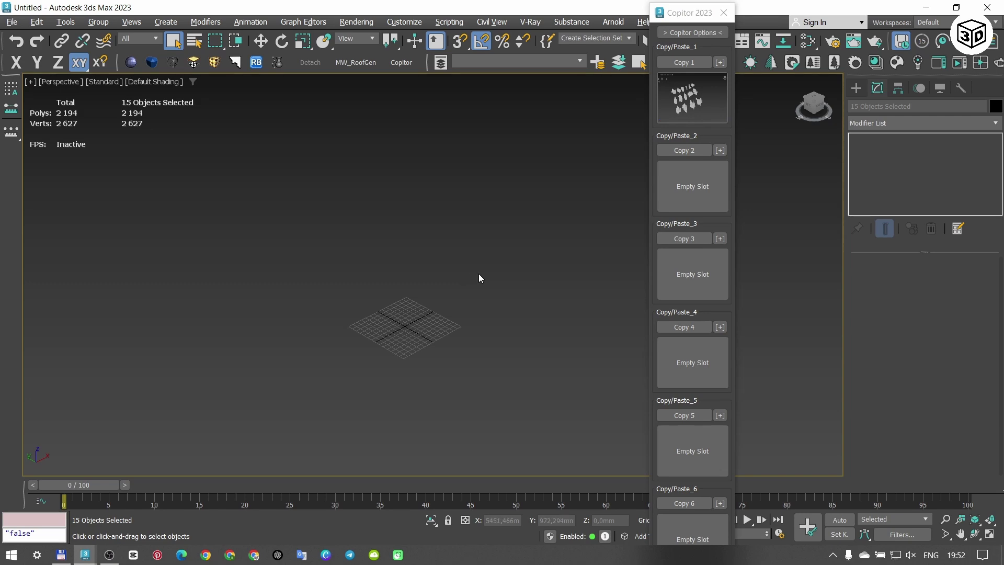
key(w)
mouse_move(455, 239)
alt+middle_down()
mouse_move(565, 191)
mouse_move(523, 195)
alt+middle_up()
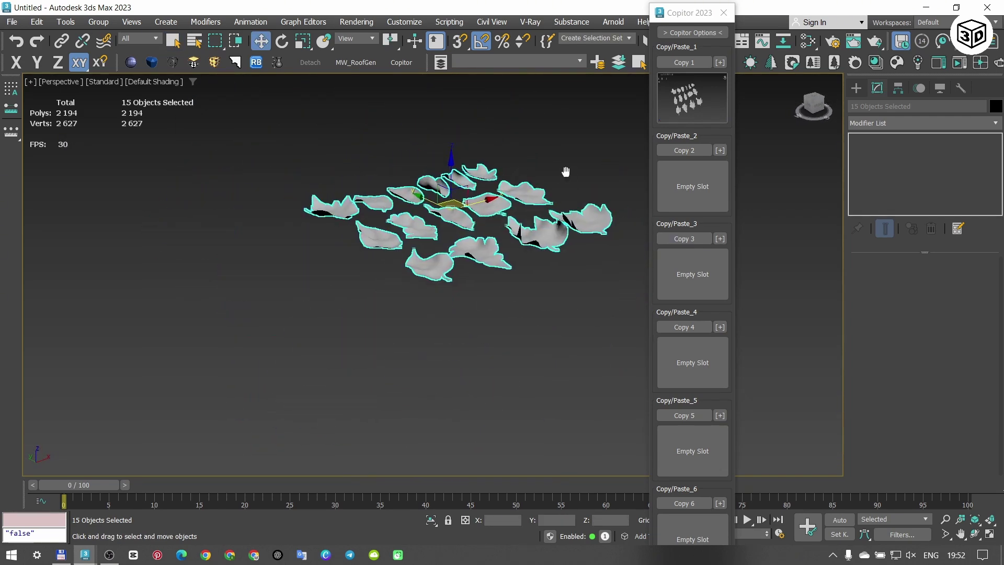
click(523, 195)
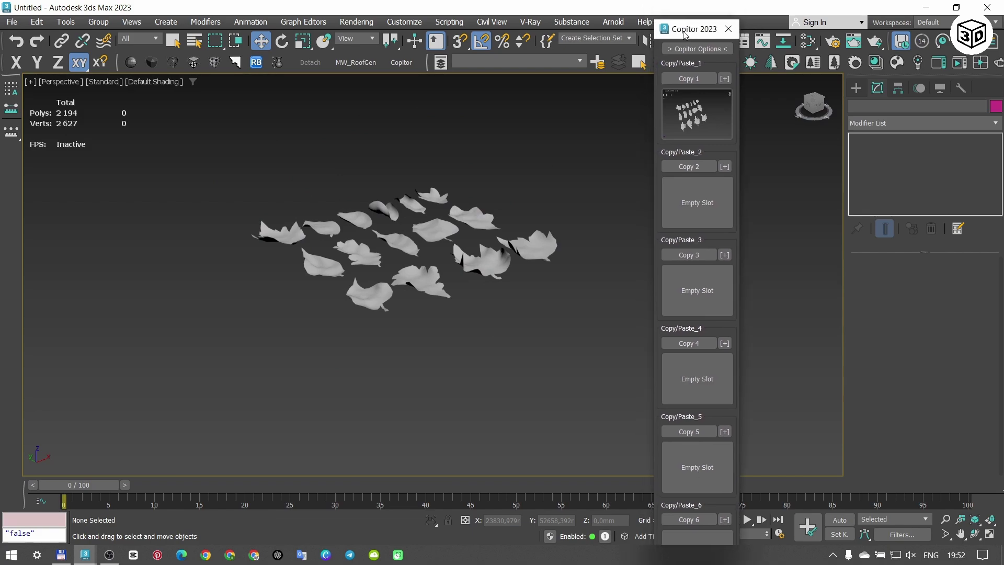
Step: Nudge the Copitor panel, switch between the 3ds Max windows, then close Copitor
drag(679, 20, 684, 37)
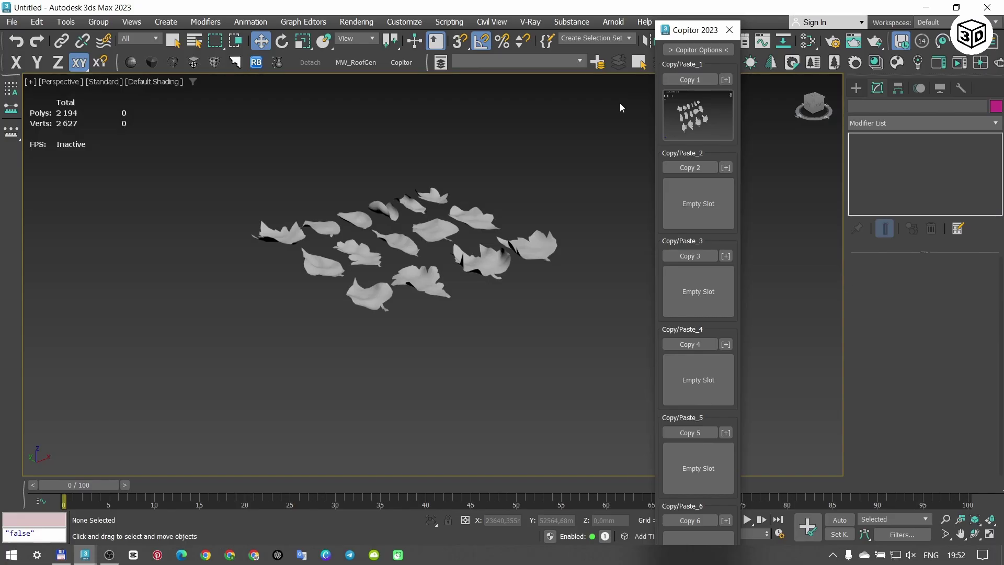
key(alt+Tab)
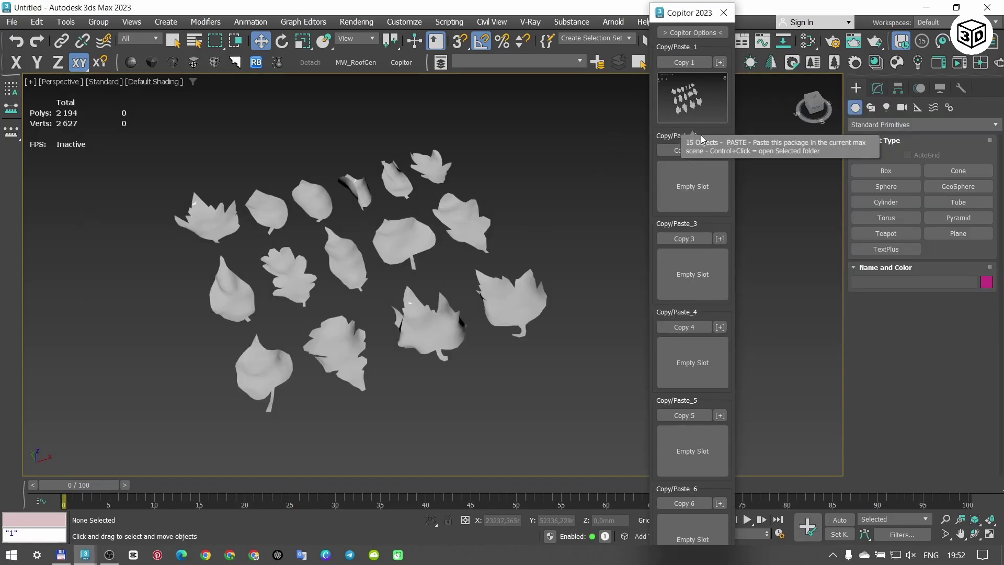
key(alt+Tab)
key(alt+Tab)
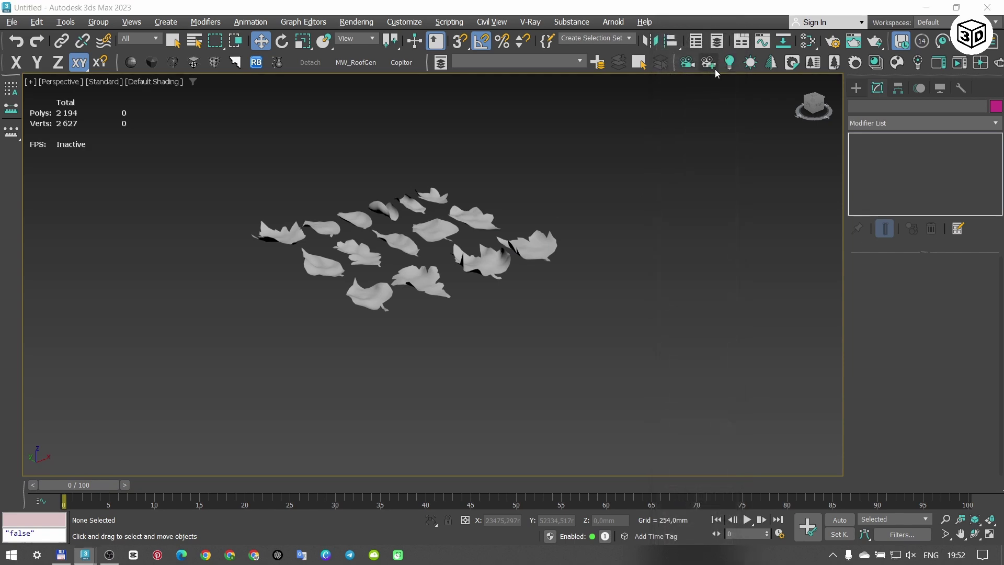
click(725, 10)
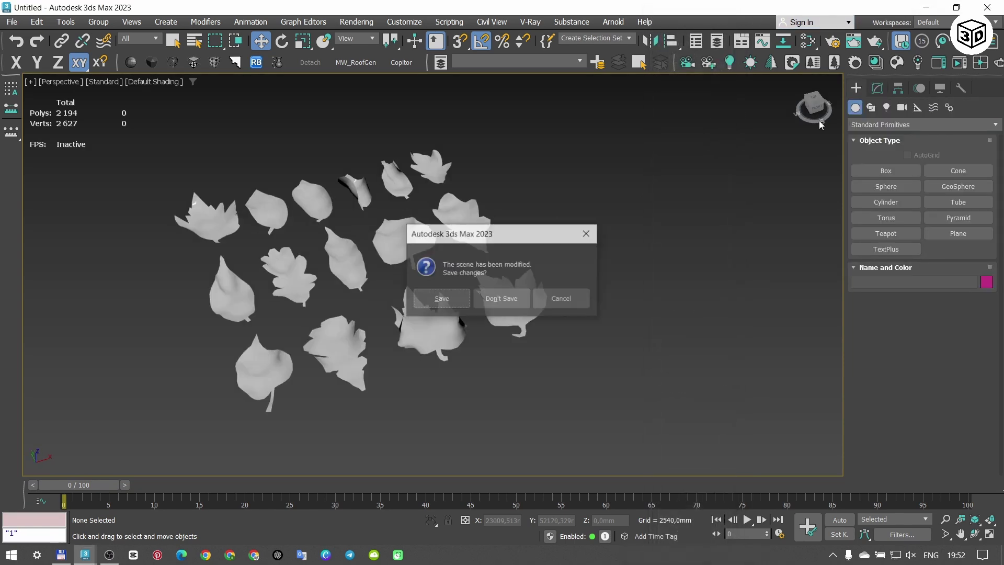
Step: Quit 3ds Max, choosing Don't Save to discard the scene changes
click(501, 306)
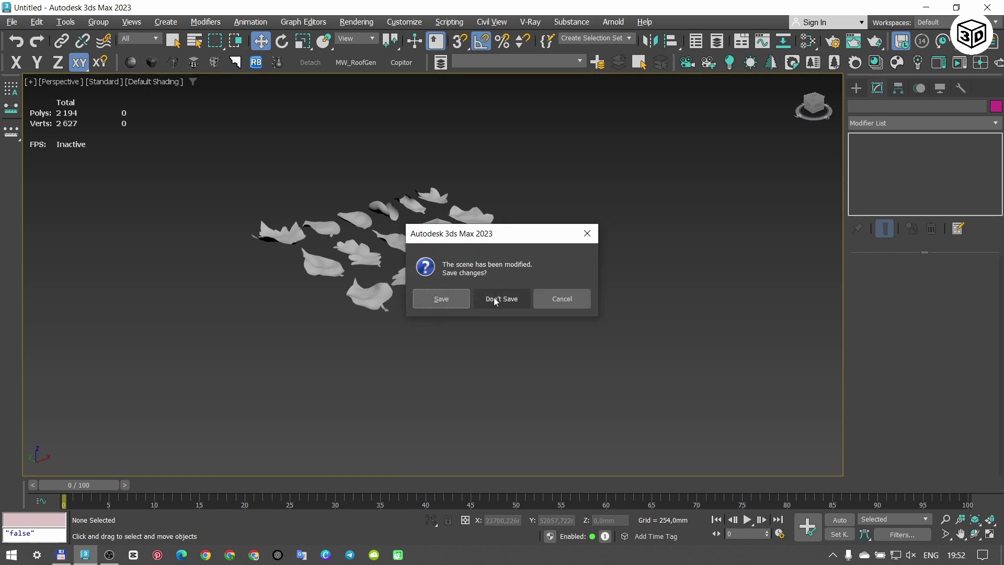
click(494, 300)
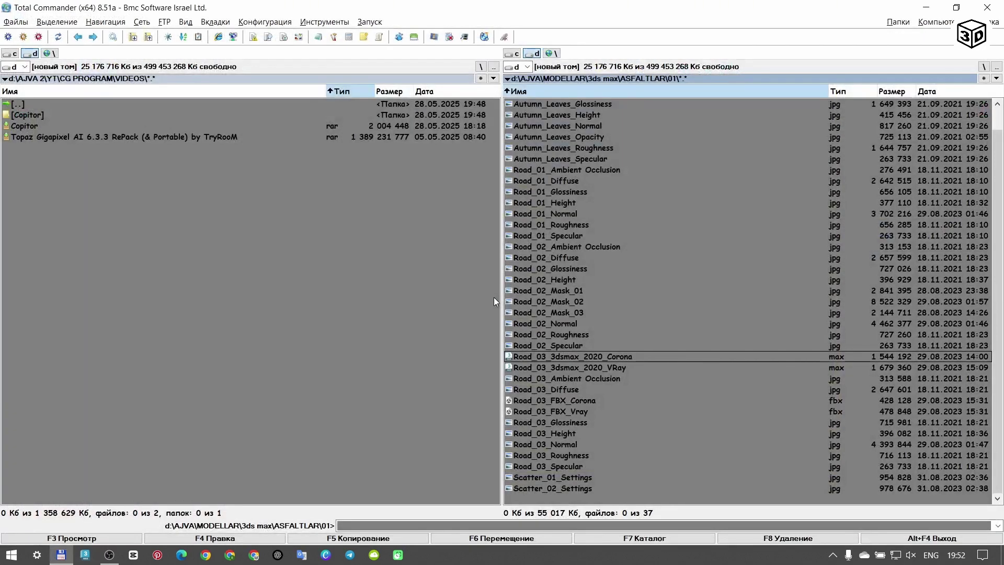